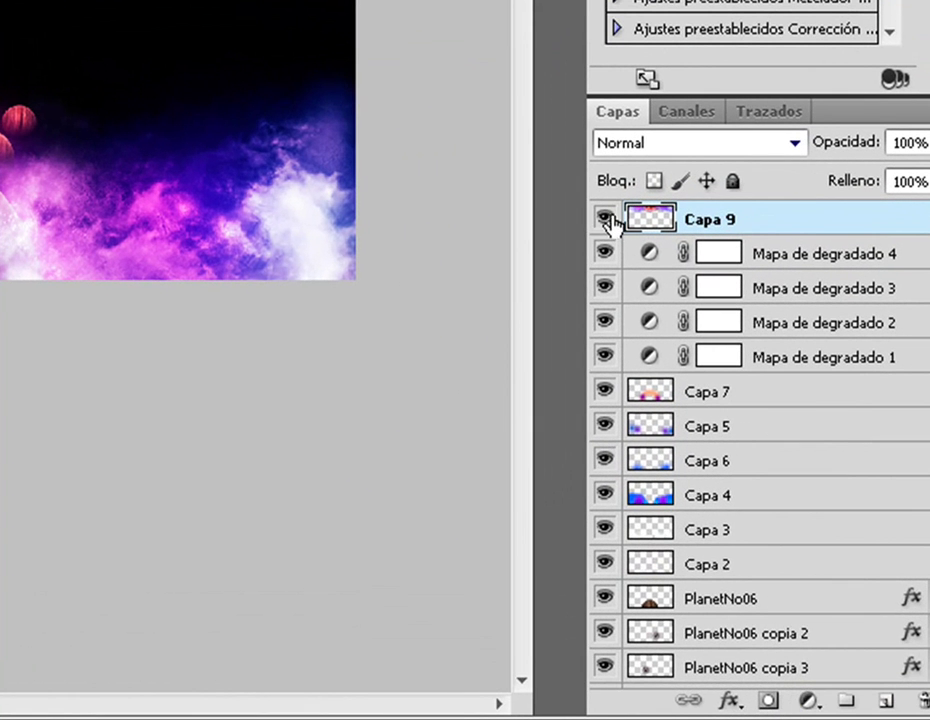
Check Capa 9 by hiding and showing it, delete it, and add an empty layer.
{"action": "left_click", "coordinate": [604, 219]}
{"action": "left_click", "coordinate": [606, 220]}
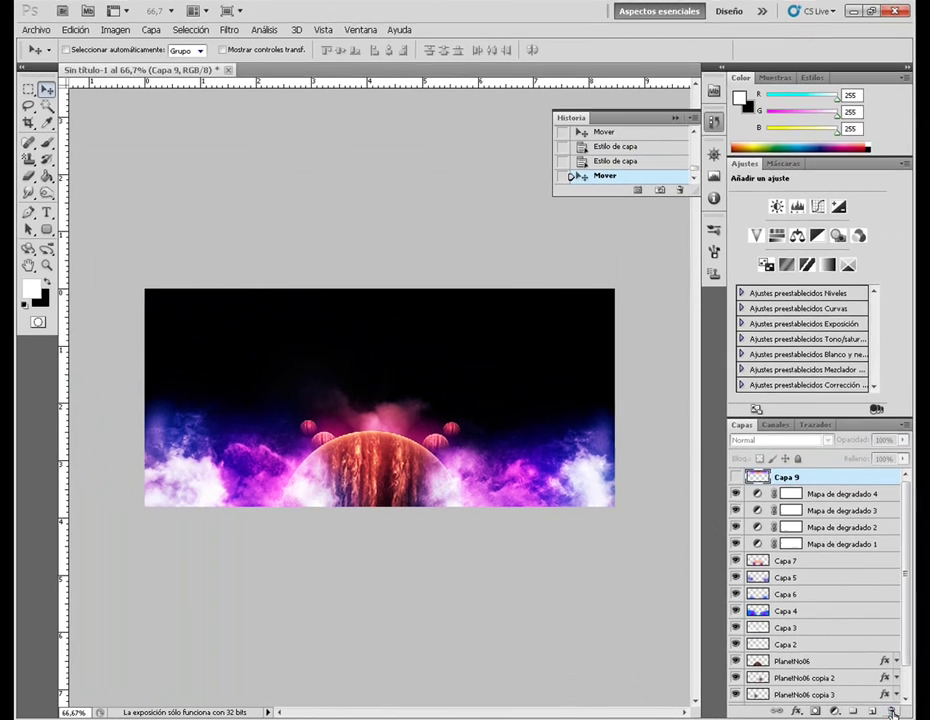
{"action": "left_click", "coordinate": [891, 711]}
{"action": "key", "text": "Return"}
{"action": "left_click", "coordinate": [868, 711]}
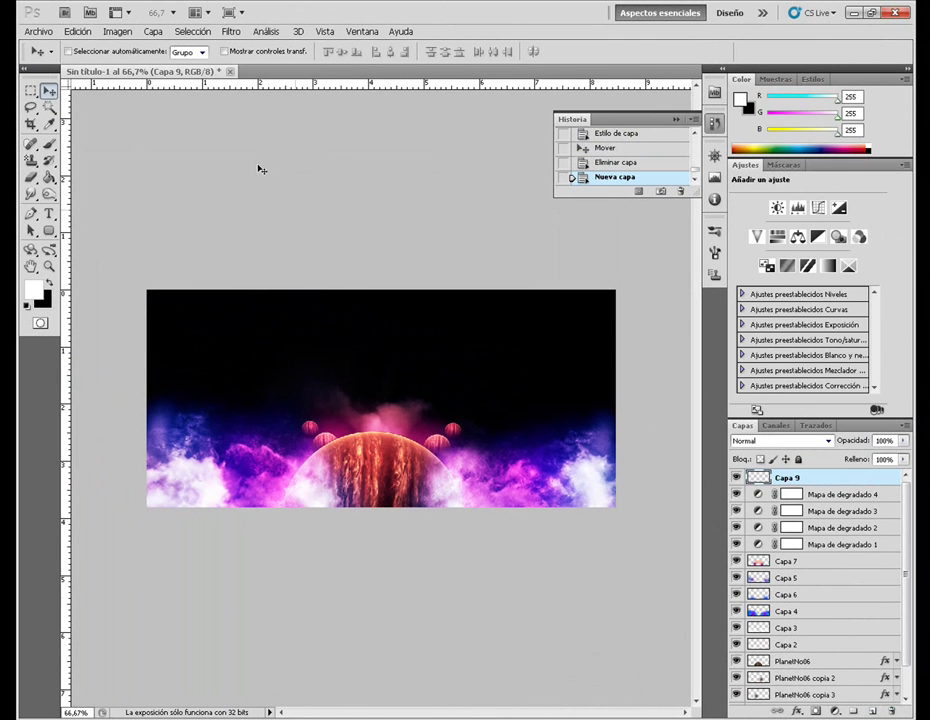
Apply the visible image to the new layer and Gaussian-blur it at radius 1,4.
{"action": "left_click", "coordinate": [117, 31]}
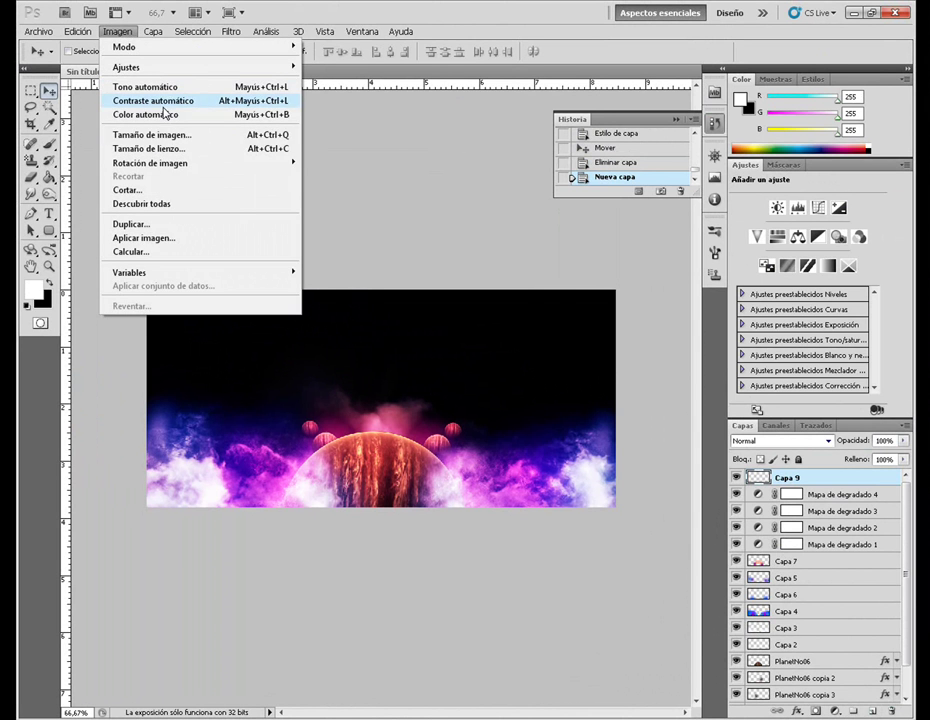
{"action": "left_click", "coordinate": [152, 239]}
{"action": "key", "text": "Return"}
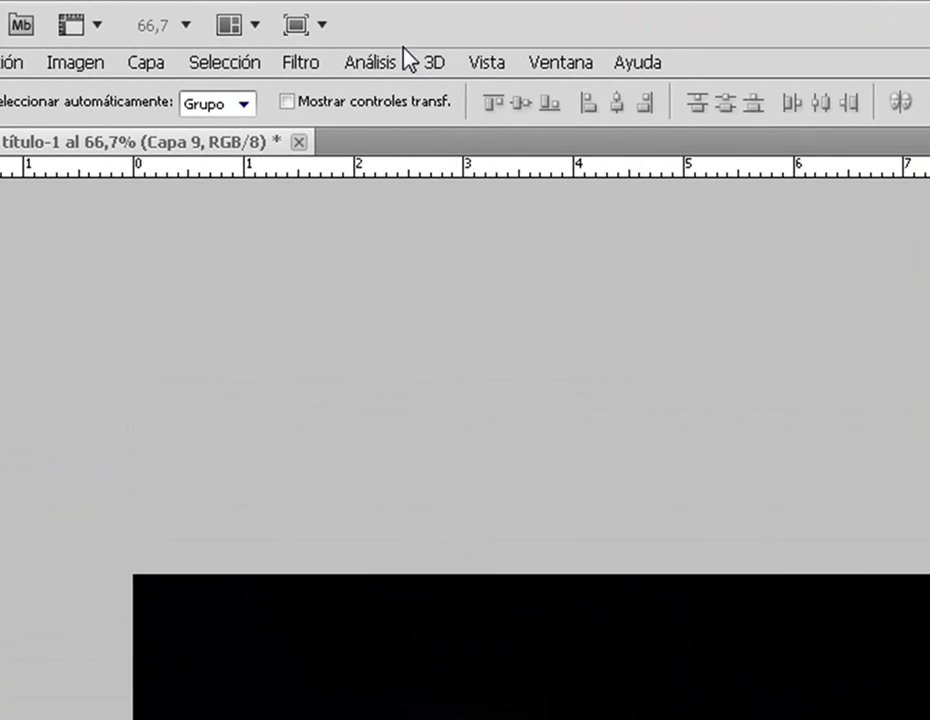
{"action": "left_click", "coordinate": [300, 62]}
{"action": "mouse_move", "coordinate": [343, 350]}
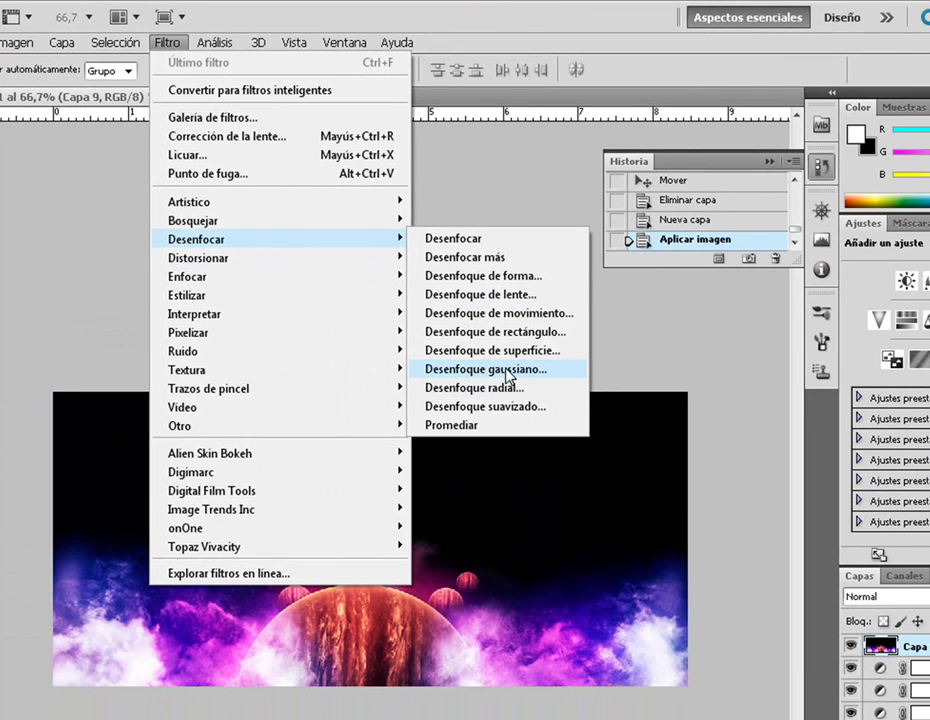
{"action": "left_click", "coordinate": [576, 408]}
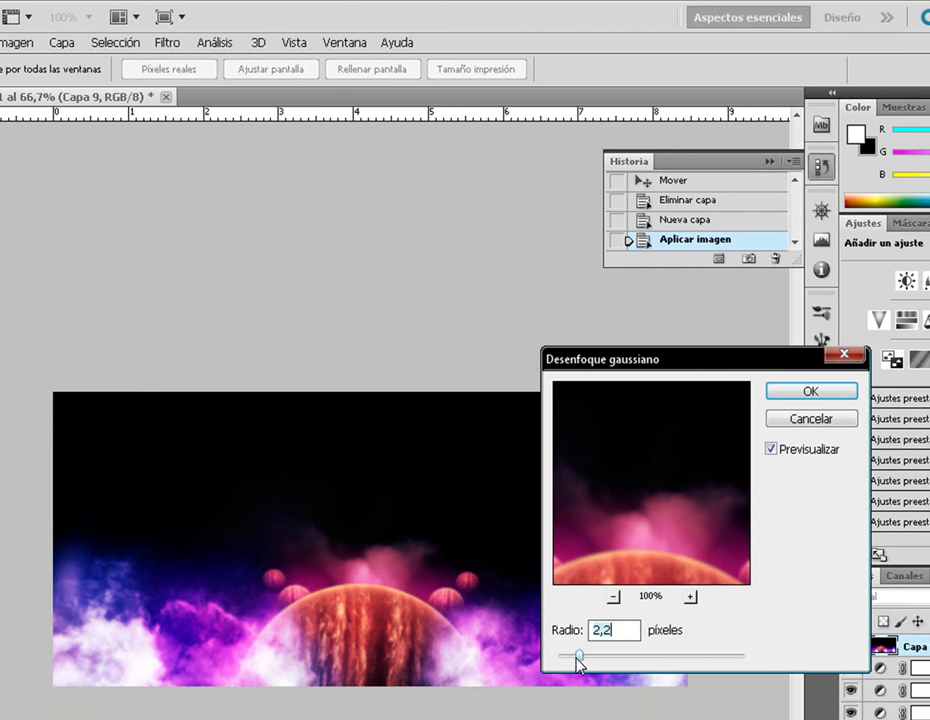
{"action": "left_click_drag", "start_coordinate": [578, 658], "coordinate": [571, 658]}
{"action": "left_click", "coordinate": [786, 394]}
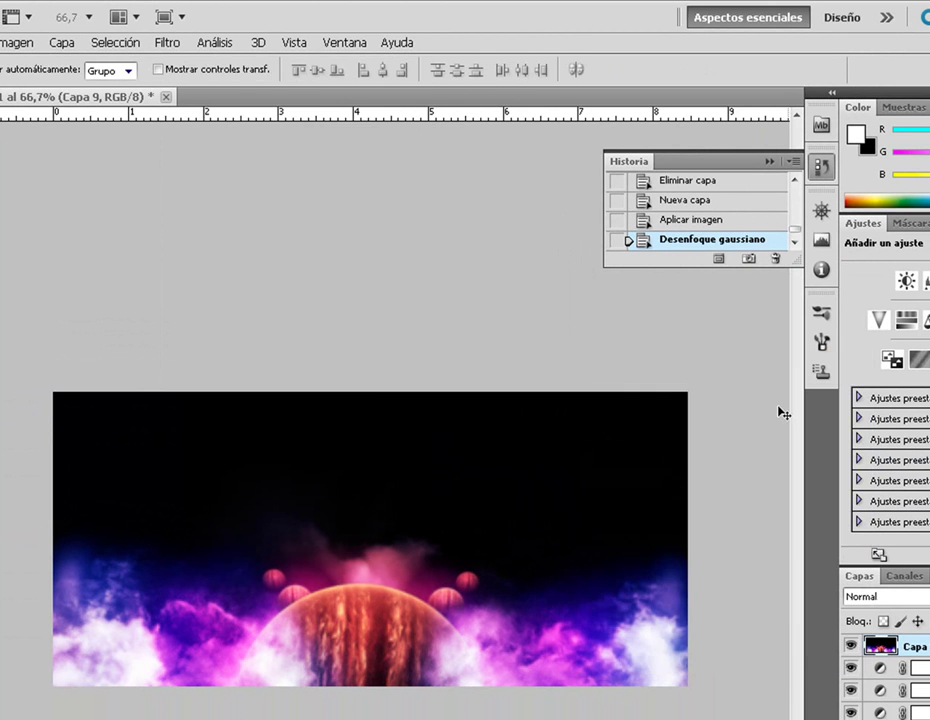
Preview blend modes and set Capa 9's blend mode to Aclarar.
{"action": "left_click", "coordinate": [889, 599]}
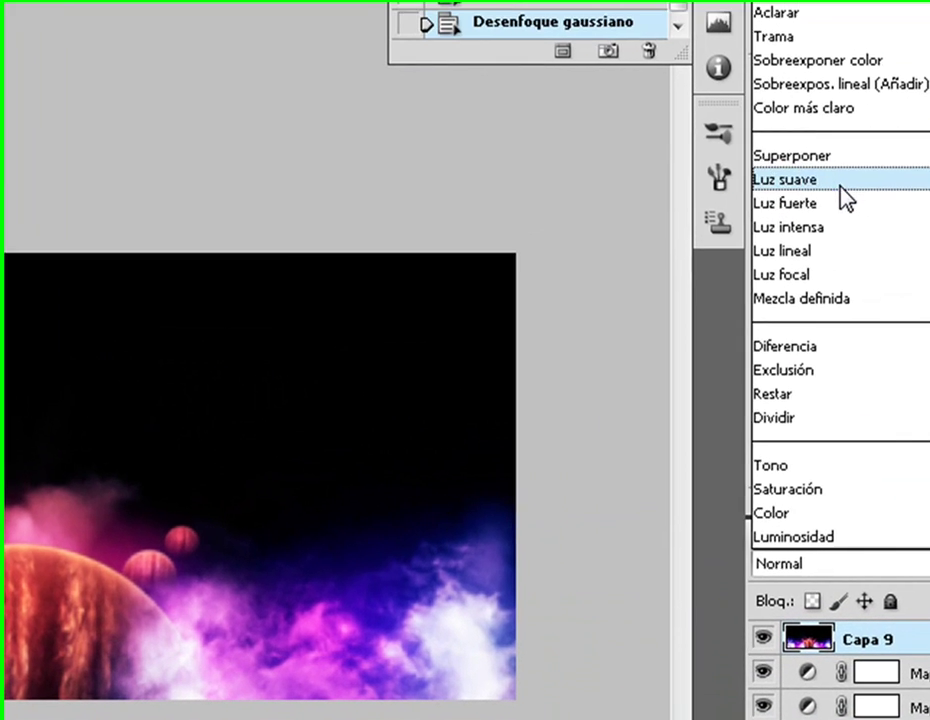
{"action": "left_click", "coordinate": [903, 350]}
{"action": "key", "text": "Up"}
{"action": "key", "text": "Up"}
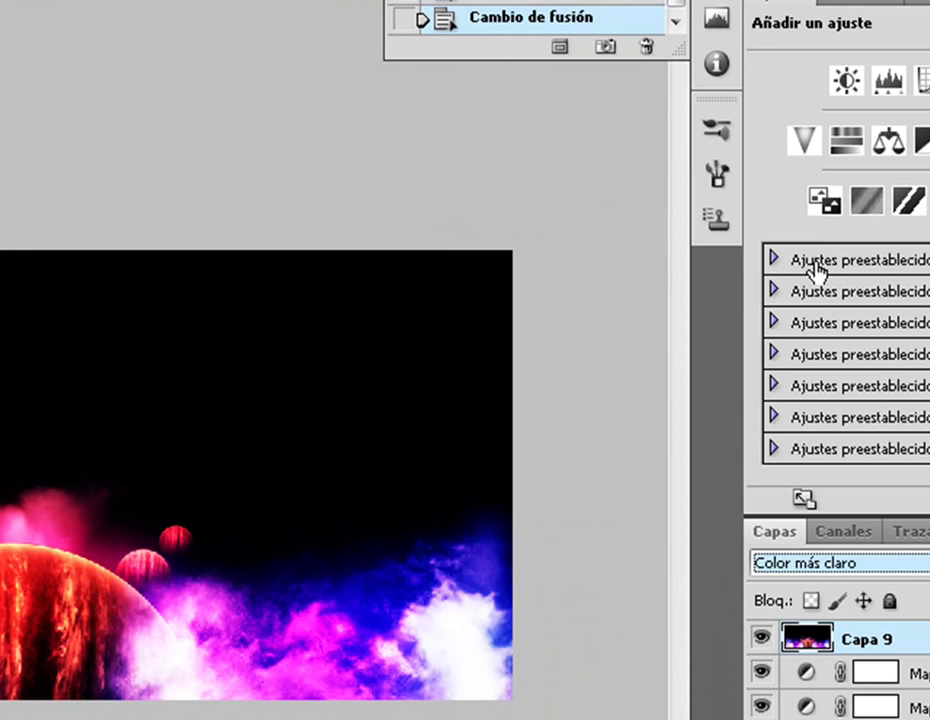
{"action": "key", "text": "Up"}
{"action": "key", "text": "Up"}
{"action": "key", "text": "Up"}
{"action": "key", "text": "Up"}
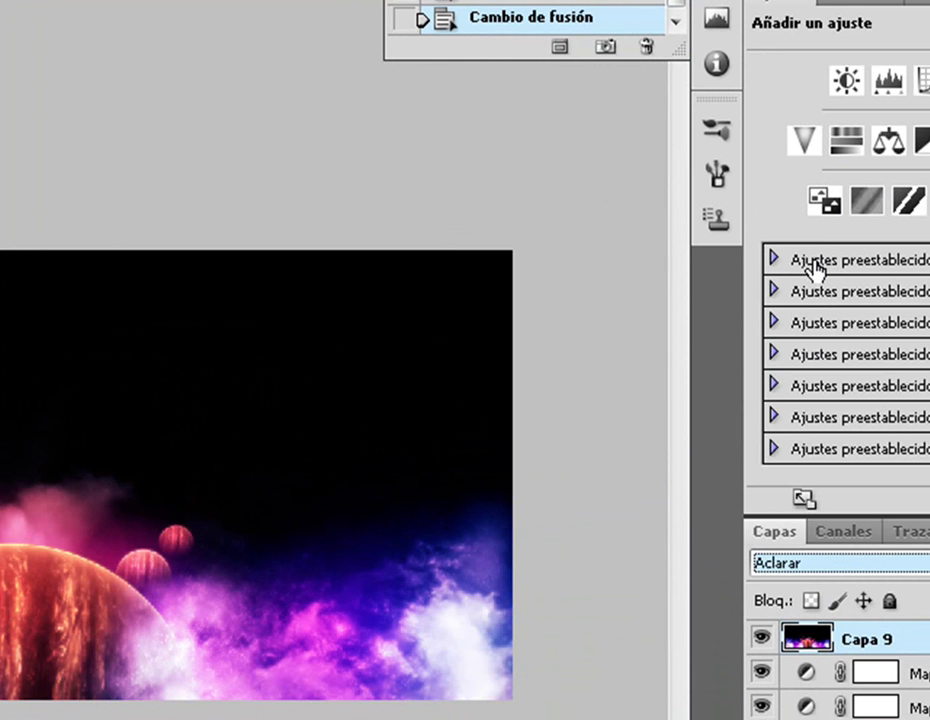
{"action": "key", "text": "Down"}
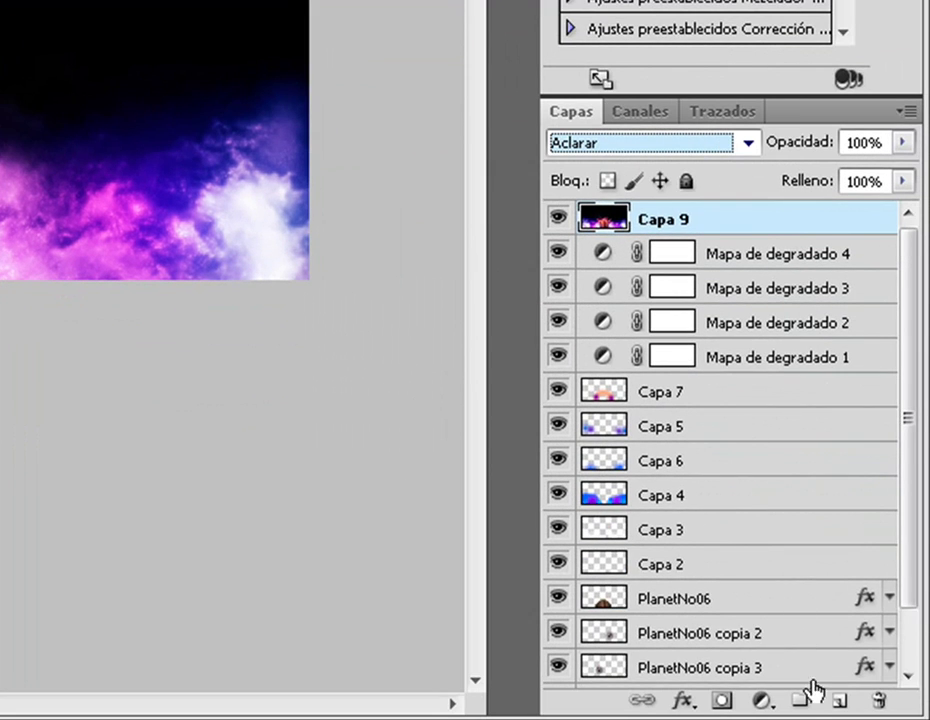
Set Capa 9's opacity to 62% and add empty layer Capa 10 above it.
{"action": "left_click", "coordinate": [834, 692]}
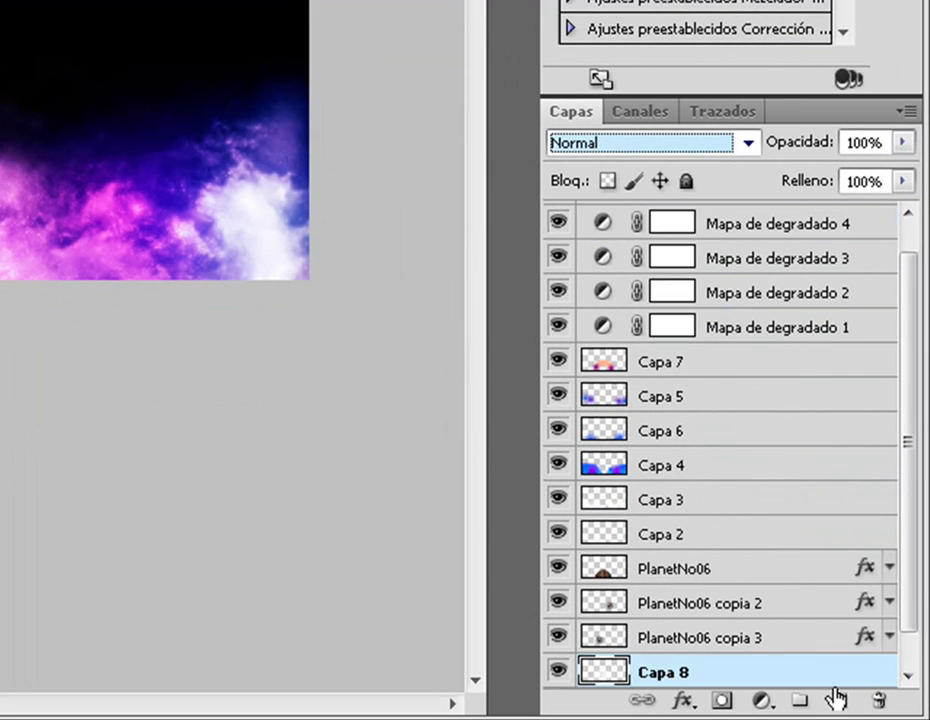
{"action": "scroll", "coordinate": [708, 529], "scroll_direction": "up", "scroll_amount": 2}
{"action": "left_click", "coordinate": [760, 222]}
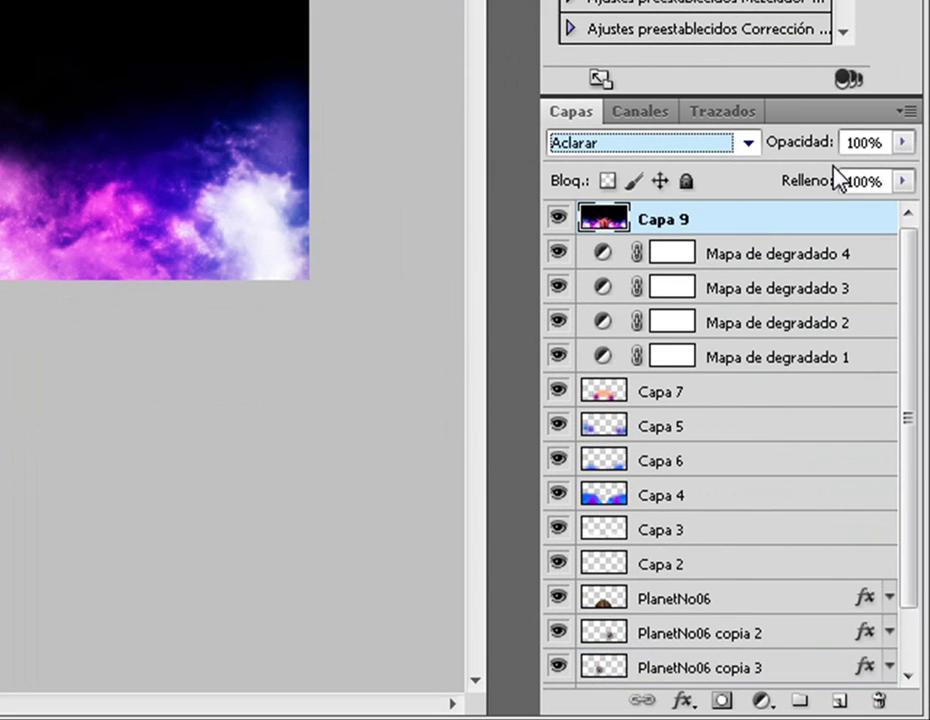
{"action": "left_click", "coordinate": [902, 142]}
{"action": "left_click_drag", "start_coordinate": [863, 177], "coordinate": [865, 177]}
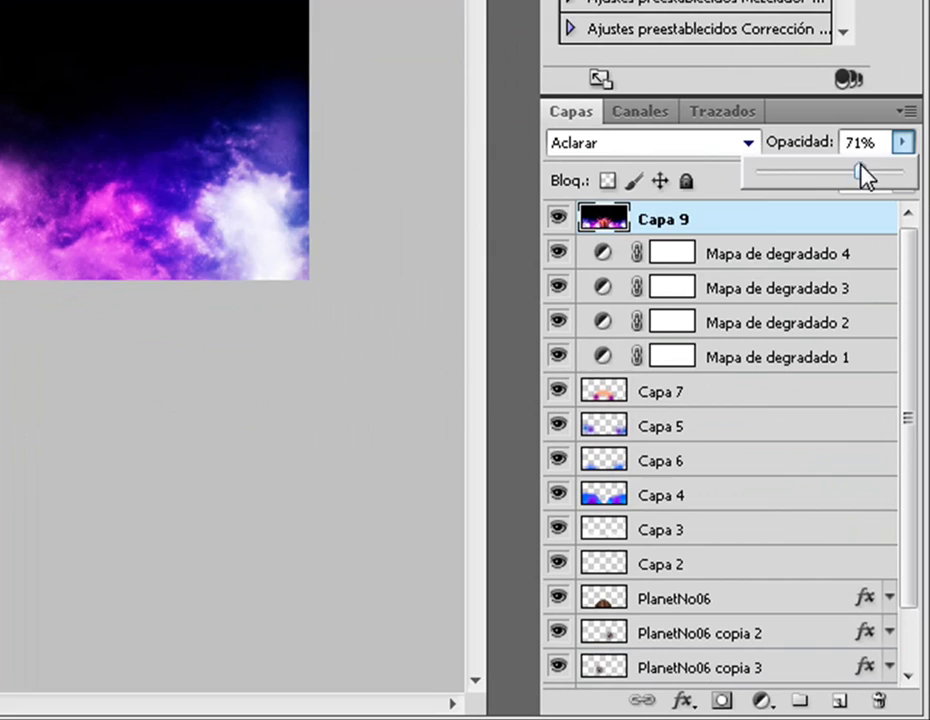
{"action": "left_click", "coordinate": [716, 249]}
{"action": "left_click", "coordinate": [567, 233]}
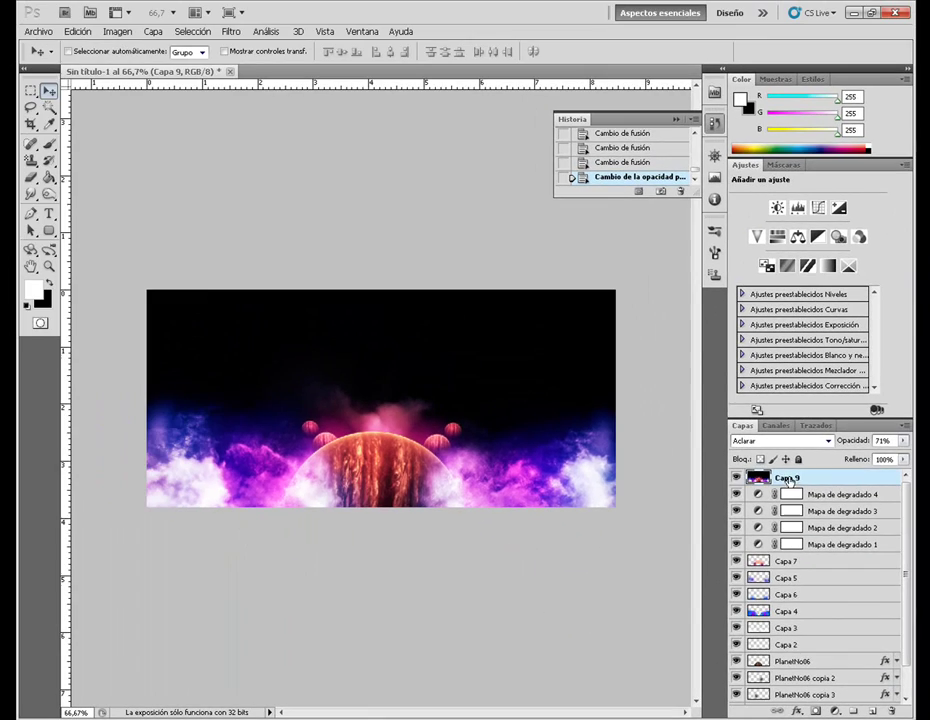
{"action": "left_click_drag", "start_coordinate": [887, 460], "coordinate": [883, 462]}
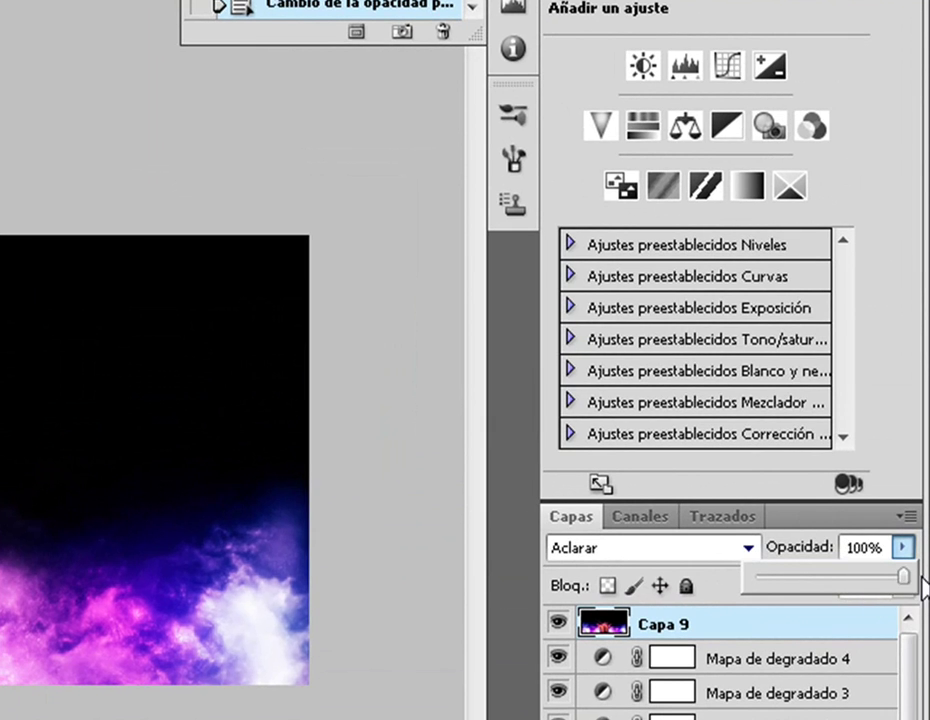
{"action": "left_click_drag", "start_coordinate": [884, 580], "coordinate": [851, 581]}
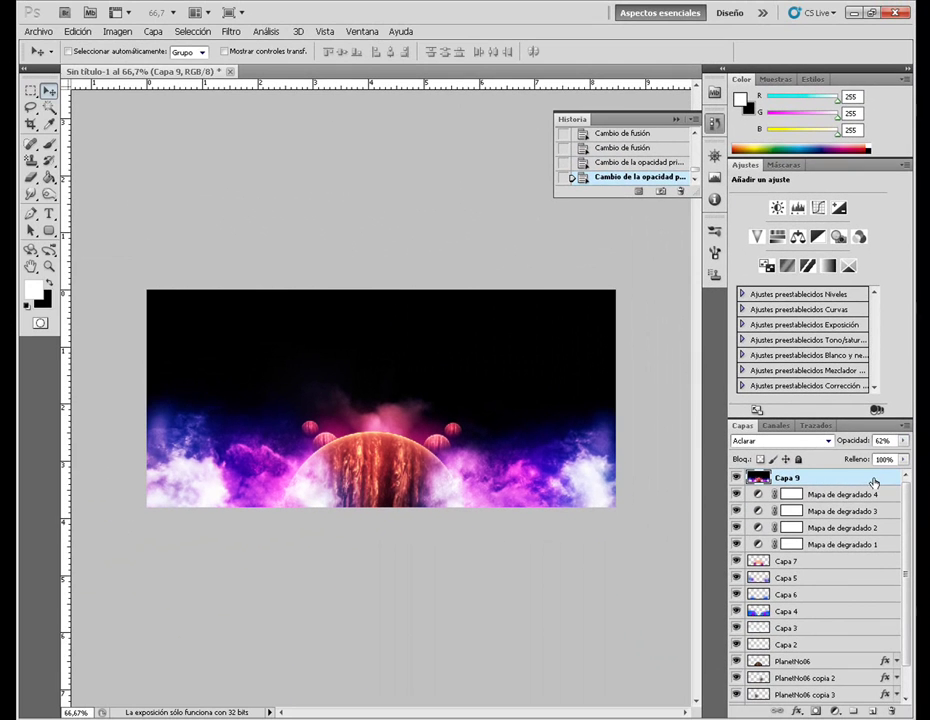
{"action": "left_click", "coordinate": [869, 711]}
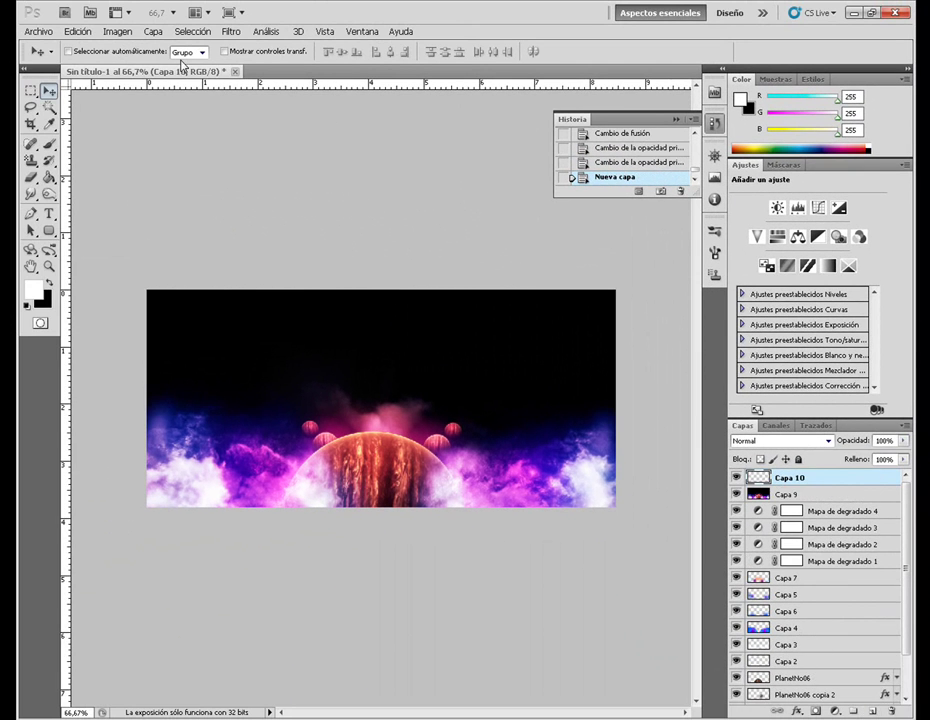
Apply the visible image to Capa 10 and give it a light Gaussian blur.
{"action": "left_click", "coordinate": [117, 36]}
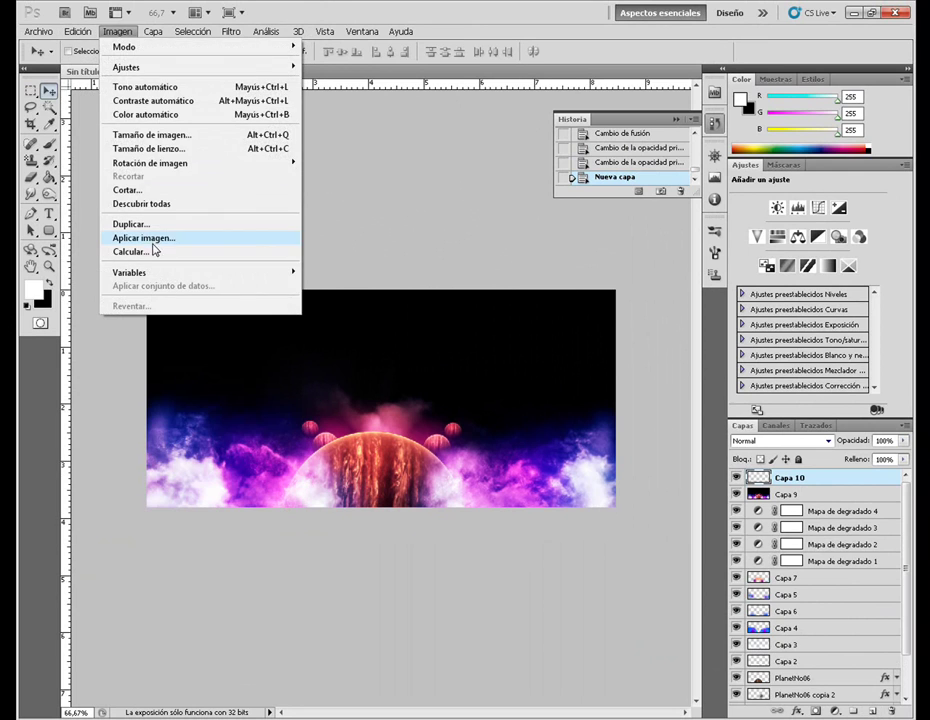
{"action": "left_click", "coordinate": [148, 238]}
{"action": "key", "text": "Return"}
{"action": "left_click", "coordinate": [231, 31]}
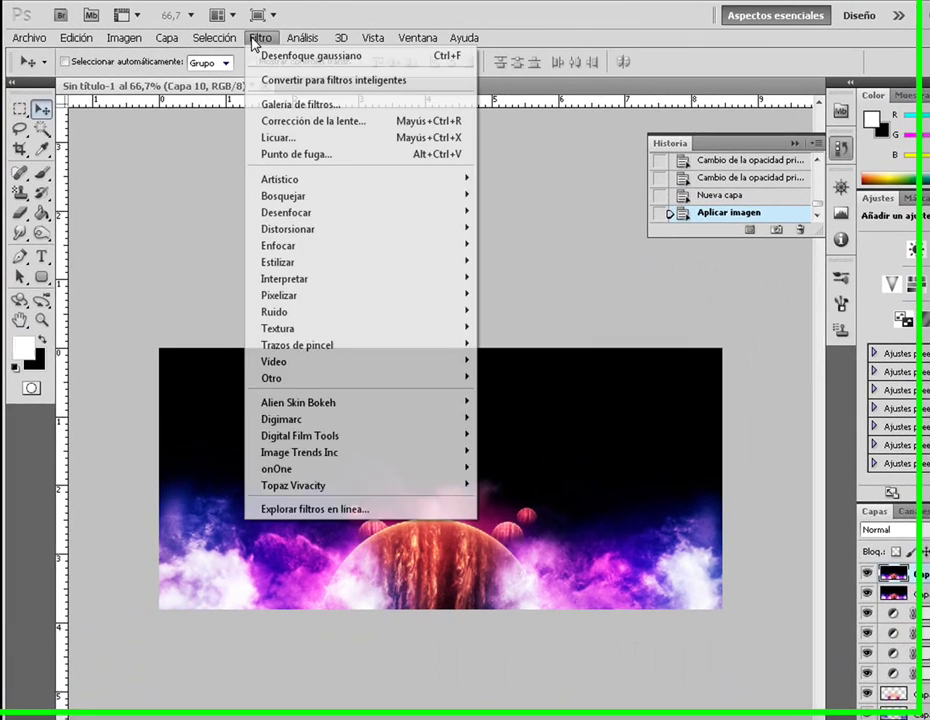
{"action": "left_click", "coordinate": [289, 58]}
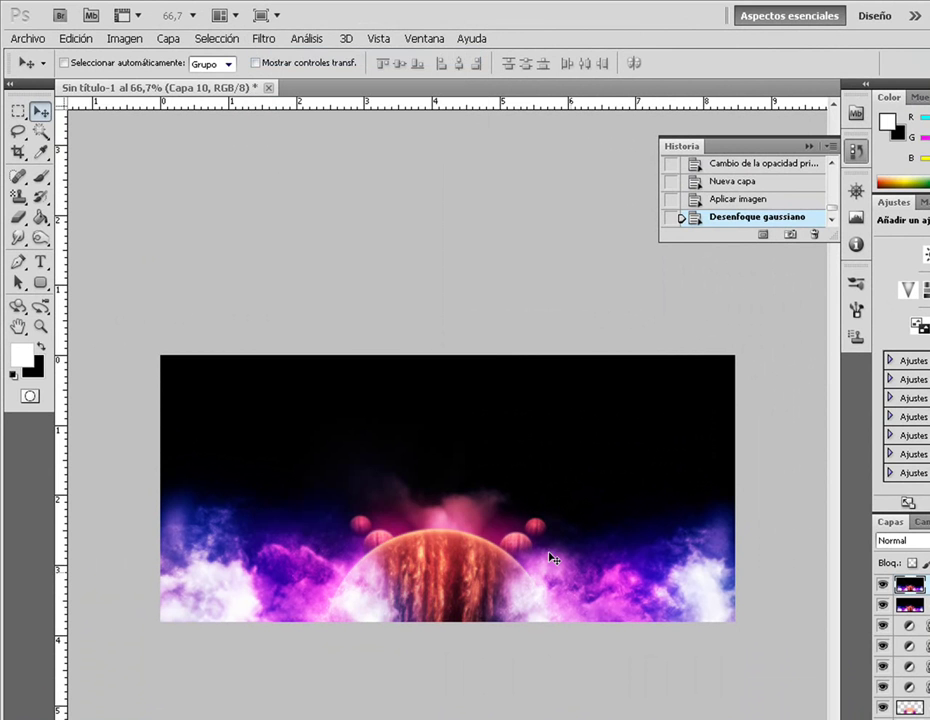
{"action": "key", "text": "ctrl+z"}
{"action": "left_click", "coordinate": [302, 40]}
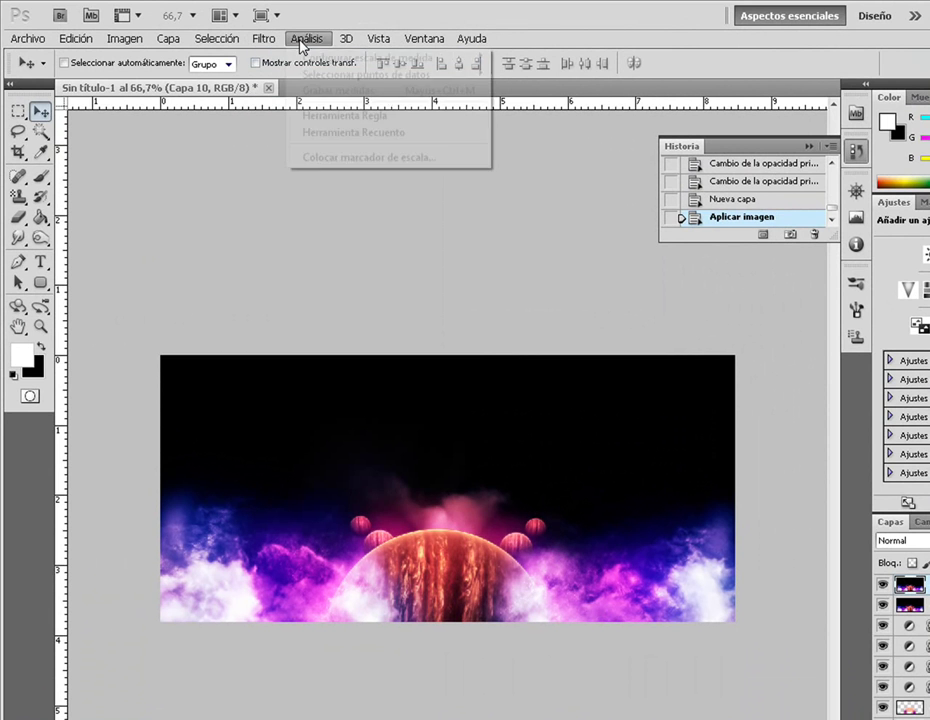
{"action": "mouse_move", "coordinate": [290, 216]}
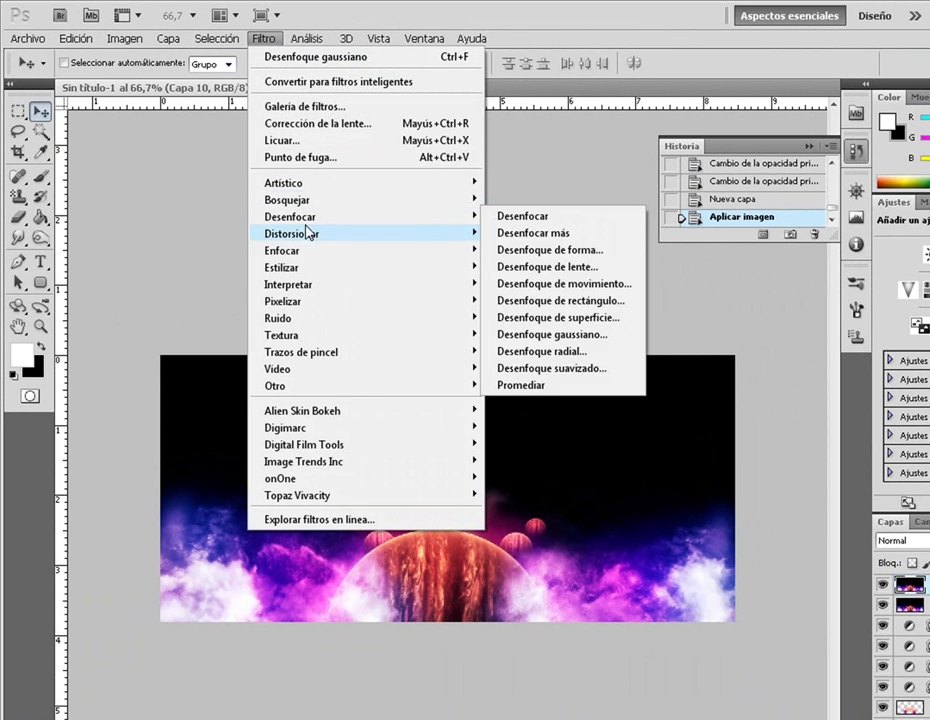
{"action": "left_click", "coordinate": [586, 336]}
{"action": "type", "text": "0,5"}
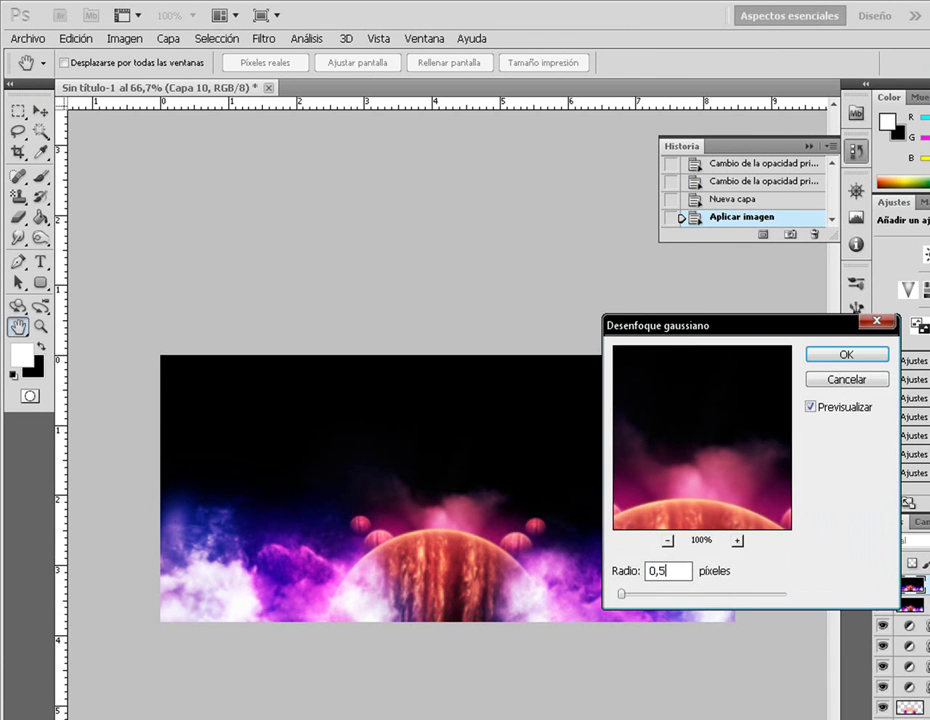
{"action": "key", "text": "Return"}
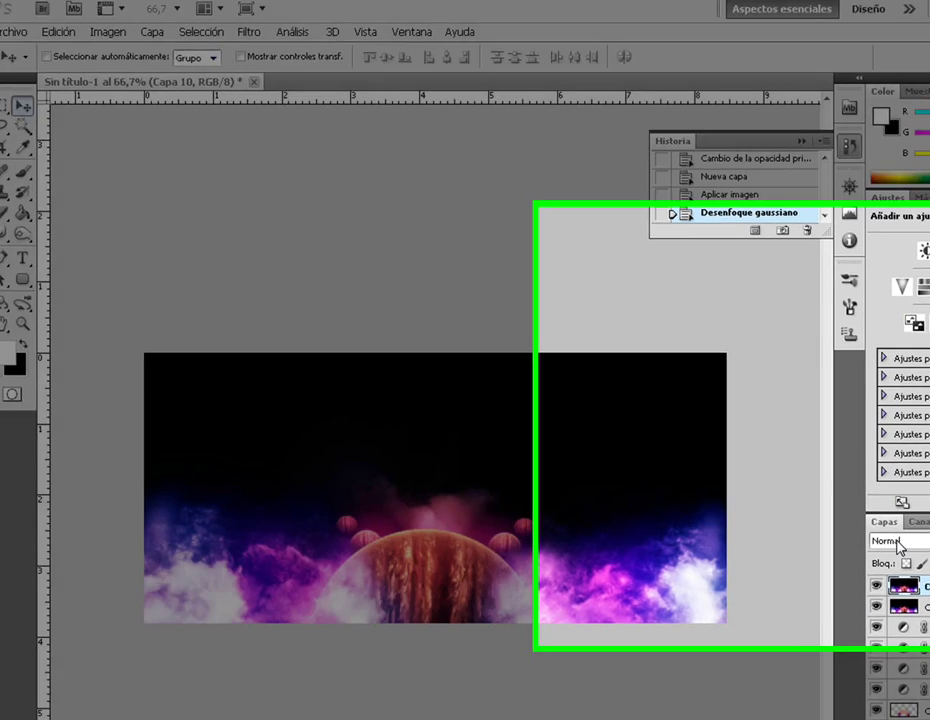
Set Capa 10 to Luz suave at 57% opacity and add empty Capa 11.
{"action": "left_click", "coordinate": [905, 540]}
{"action": "left_click", "coordinate": [895, 306]}
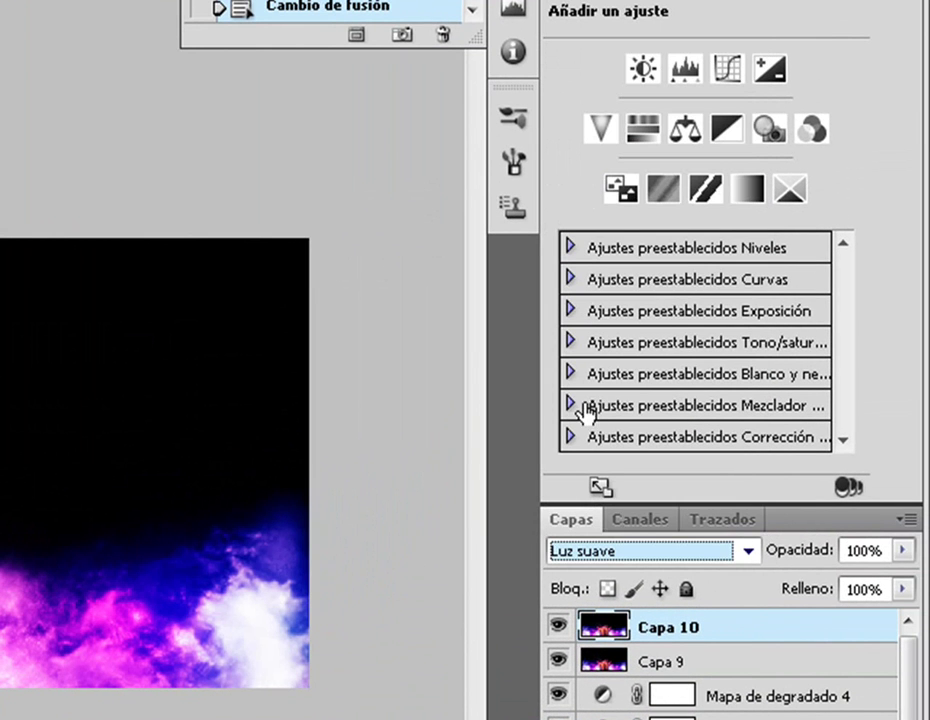
{"action": "left_click_drag", "start_coordinate": [903, 550], "coordinate": [873, 590]}
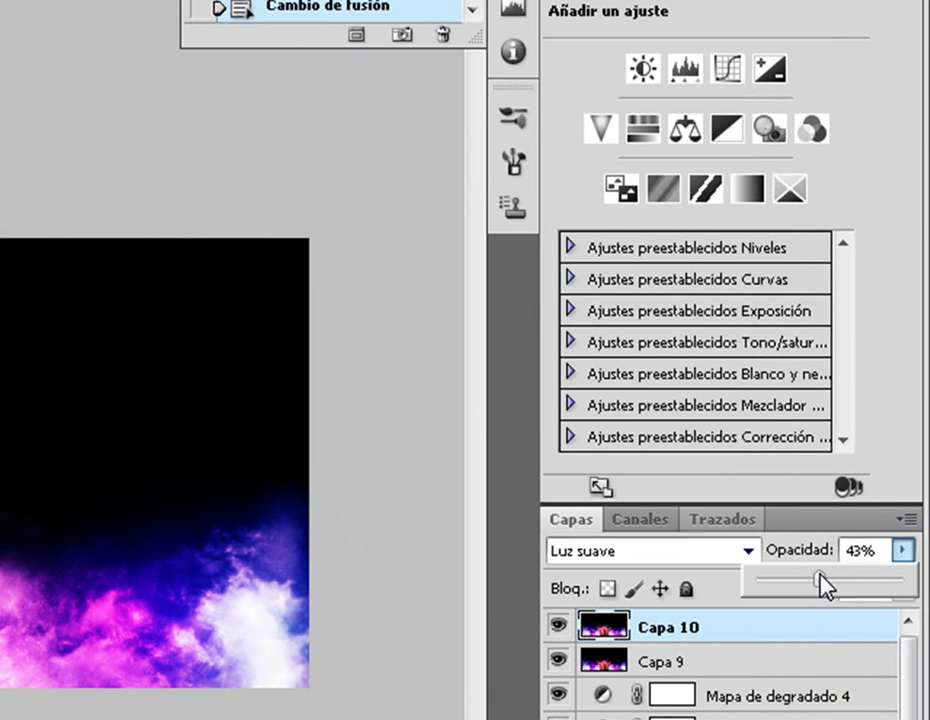
{"action": "left_click_drag", "start_coordinate": [843, 587], "coordinate": [841, 590]}
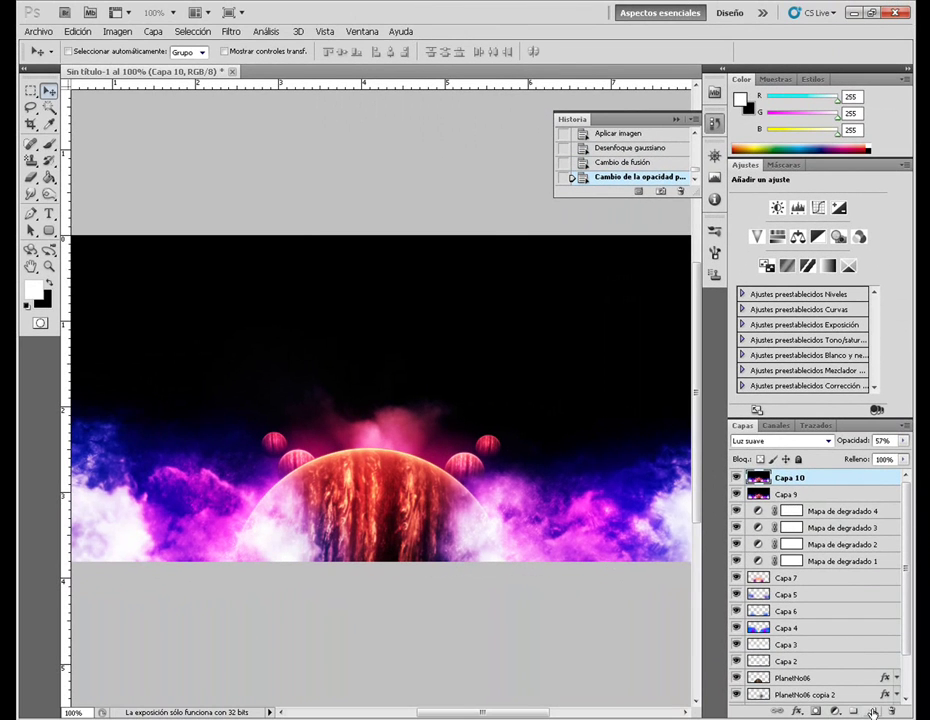
{"action": "left_click", "coordinate": [873, 710]}
Apply the merged visible image to Capa 11 and repeat the Gaussian blur.
{"action": "left_click", "coordinate": [128, 38]}
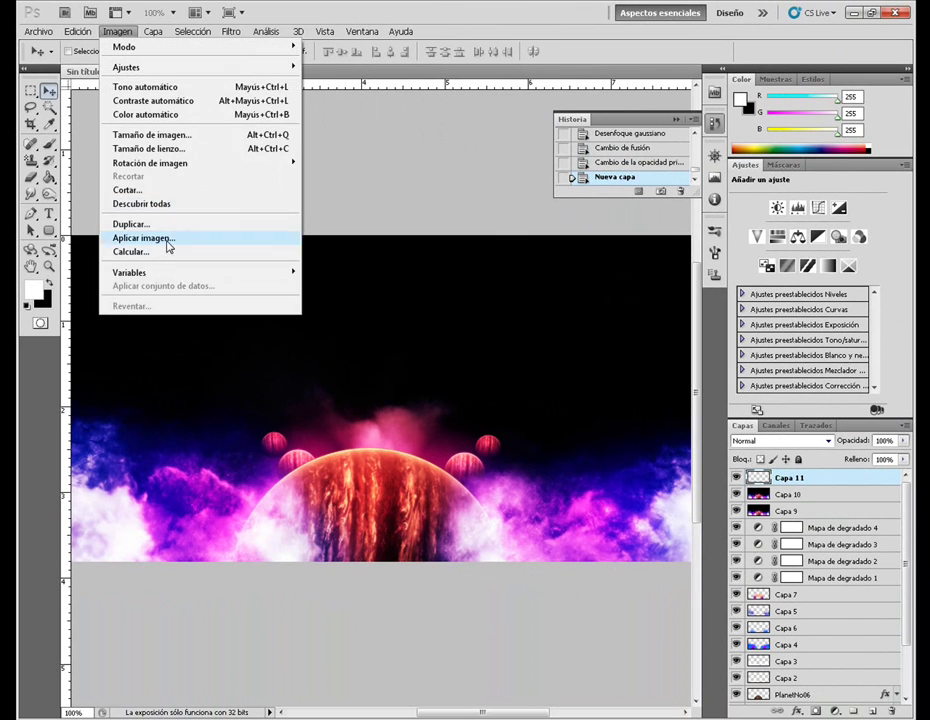
{"action": "left_click", "coordinate": [168, 242]}
{"action": "key", "text": "Escape"}
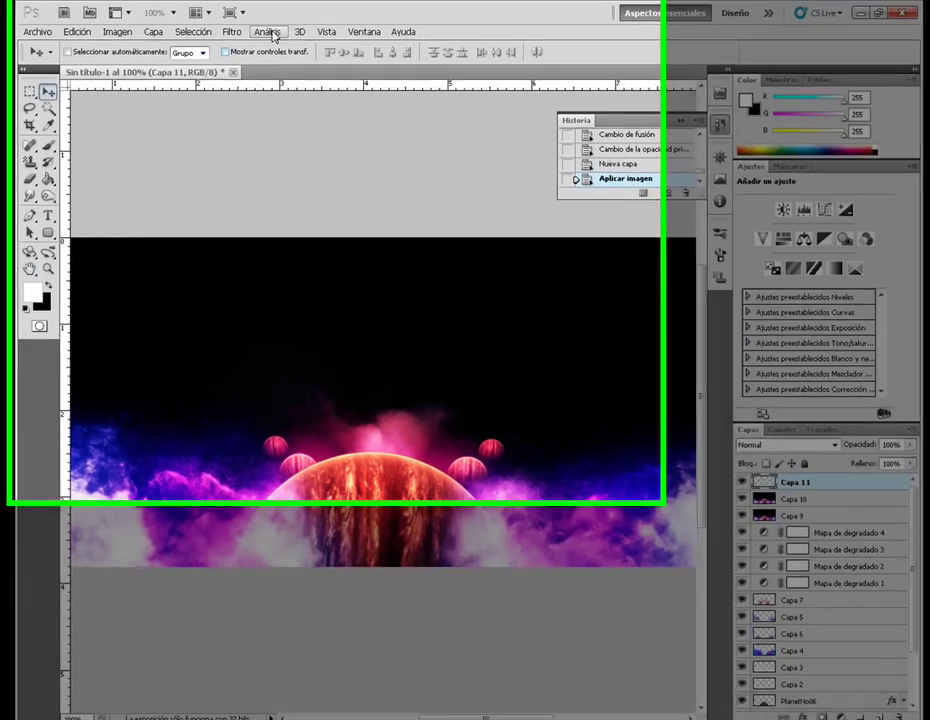
{"action": "left_click", "coordinate": [230, 31]}
{"action": "left_click", "coordinate": [380, 67]}
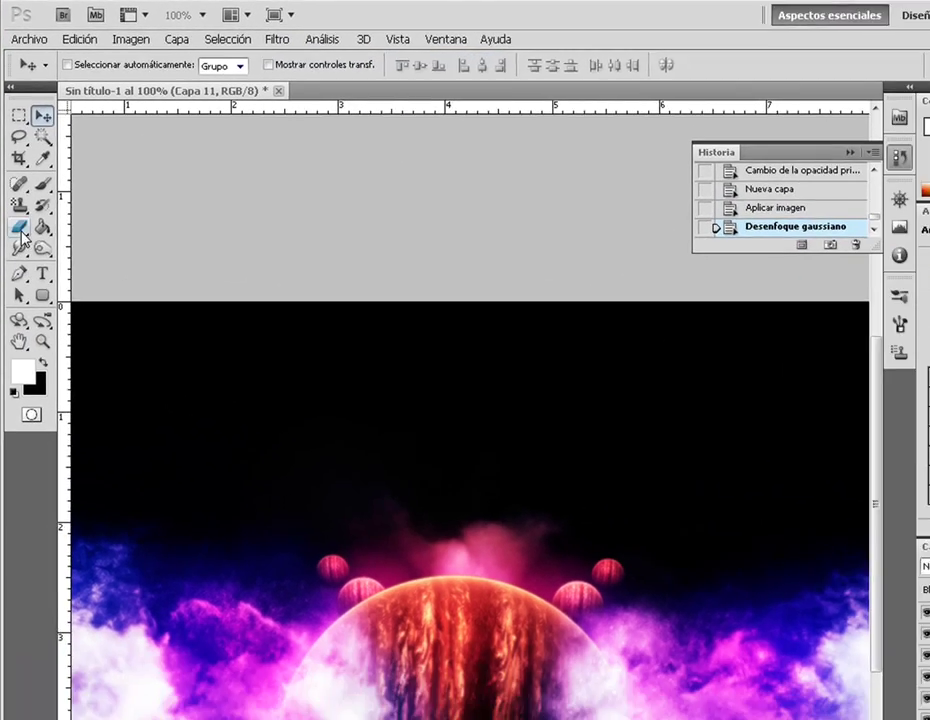
Erase part of the bottom clouds on Capa 11 with the Eraser.
{"action": "left_click", "coordinate": [20, 229]}
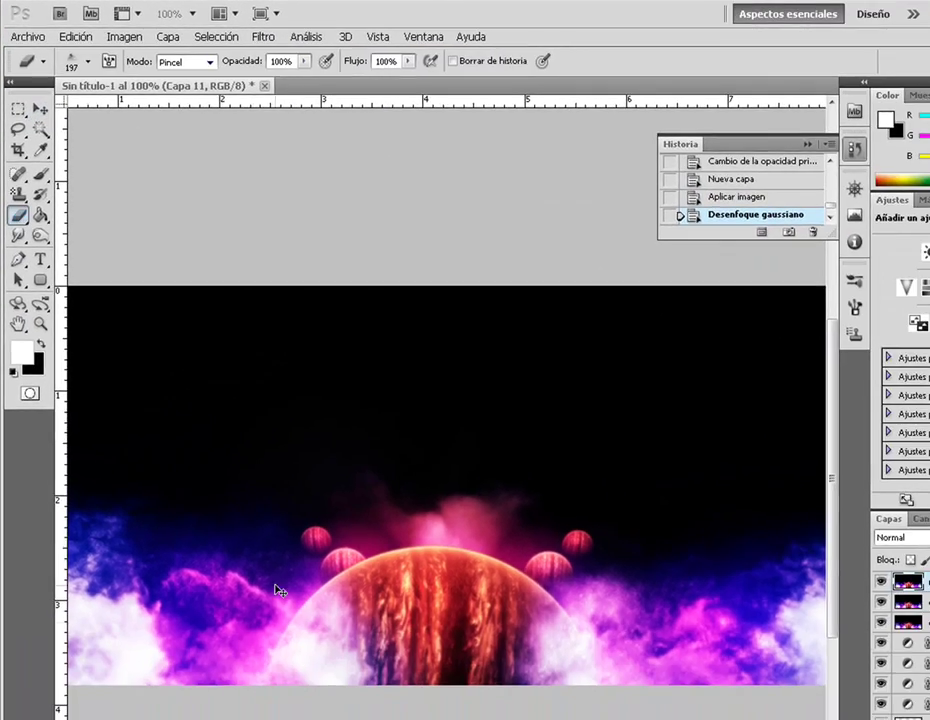
{"action": "left_click_drag", "start_coordinate": [228, 672], "coordinate": [104, 590]}
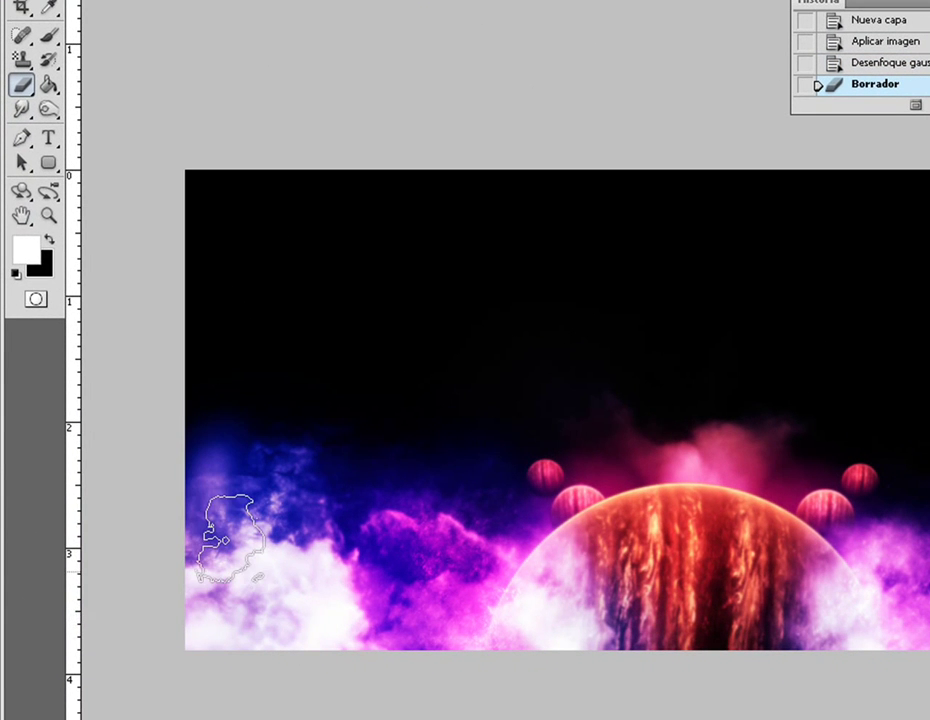
{"action": "left_click_drag", "start_coordinate": [230, 537], "coordinate": [622, 610]}
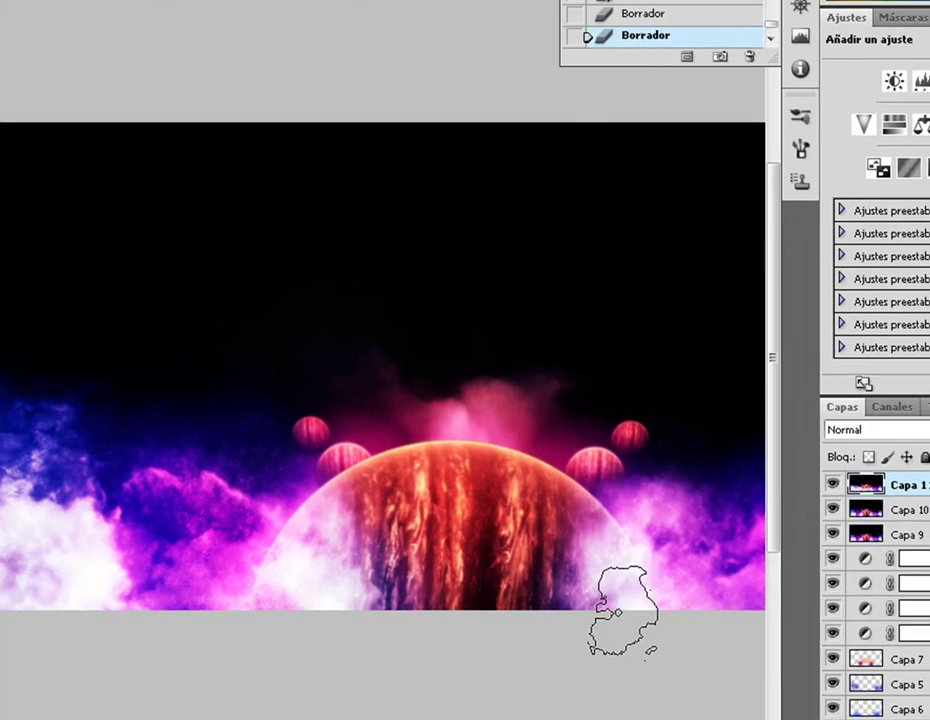
Restore the default round brush presets in the brush options.
{"action": "right_click", "coordinate": [608, 455]}
{"action": "left_click", "coordinate": [864, 472]}
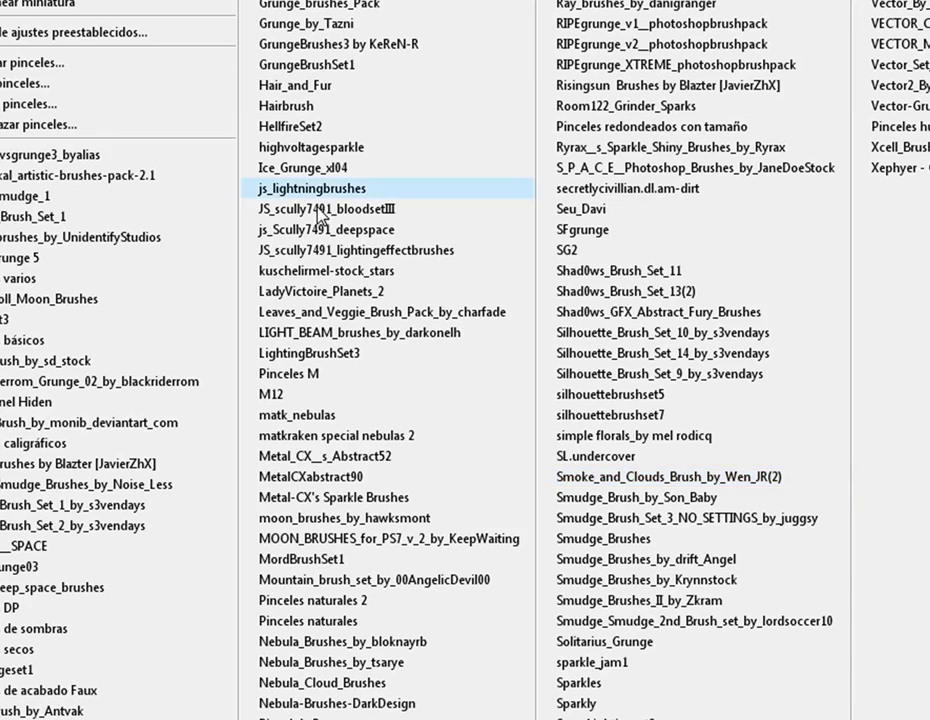
{"action": "left_click", "coordinate": [110, 116]}
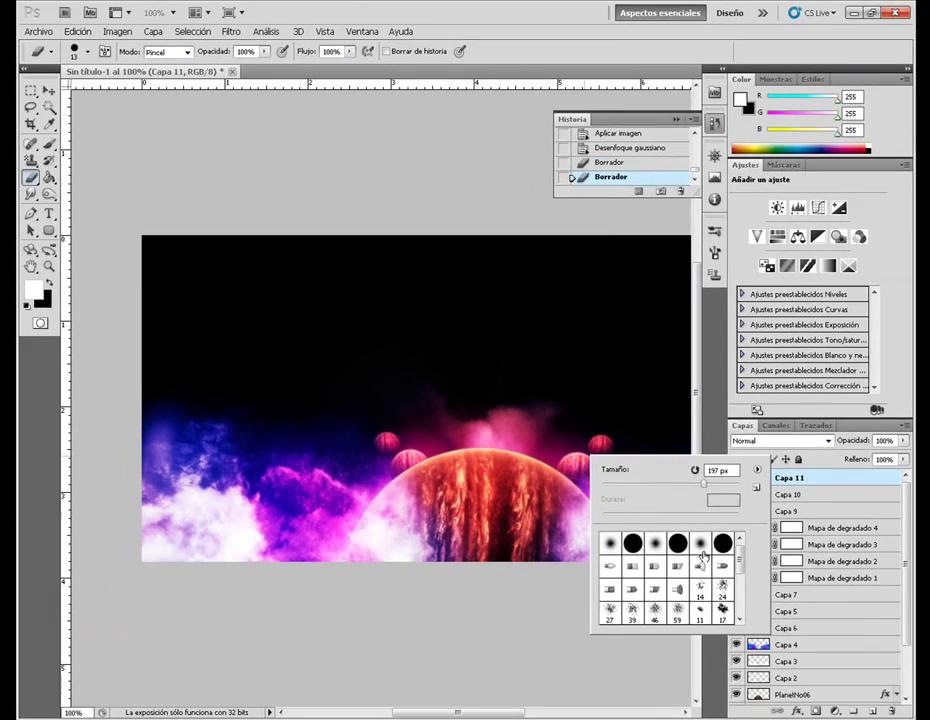
{"action": "key", "text": "Escape"}
{"action": "right_click", "coordinate": [484, 519]}
{"action": "key", "text": "Escape"}
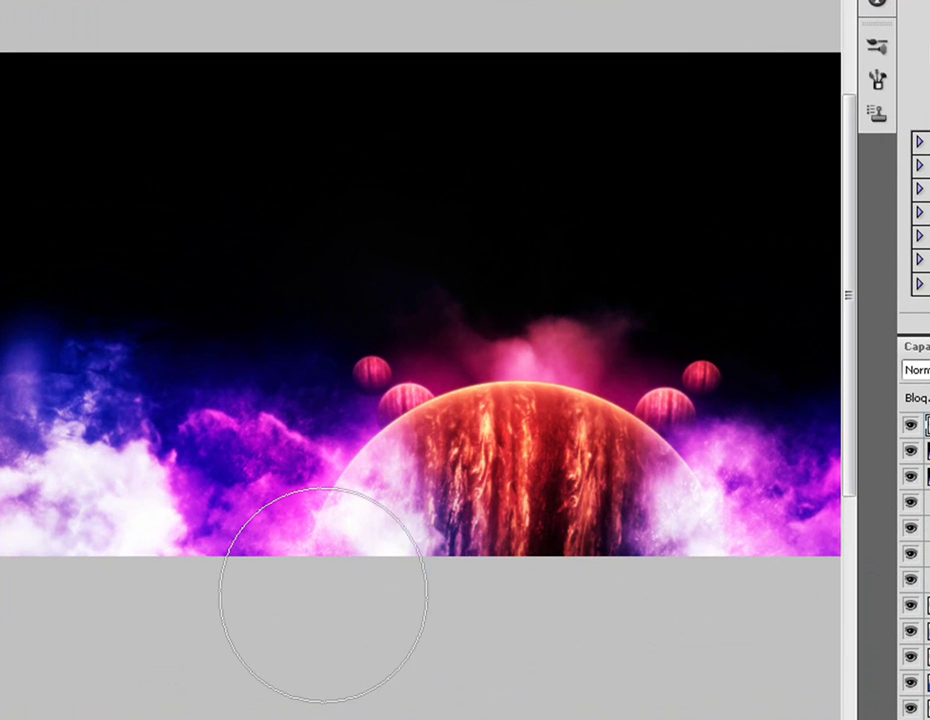
Pan the canvas, set the eraser brush to 90 px, and hide Capa 11 to compare.
{"action": "key", "text": "v"}
{"action": "key", "text": "shift+Left"}
{"action": "key", "text": "shift+Left"}
{"action": "key", "text": "shift+Left"}
{"action": "scroll", "coordinate": [418, 519], "scroll_direction": "right", "scroll_amount": 2}
{"action": "key", "text": "b"}
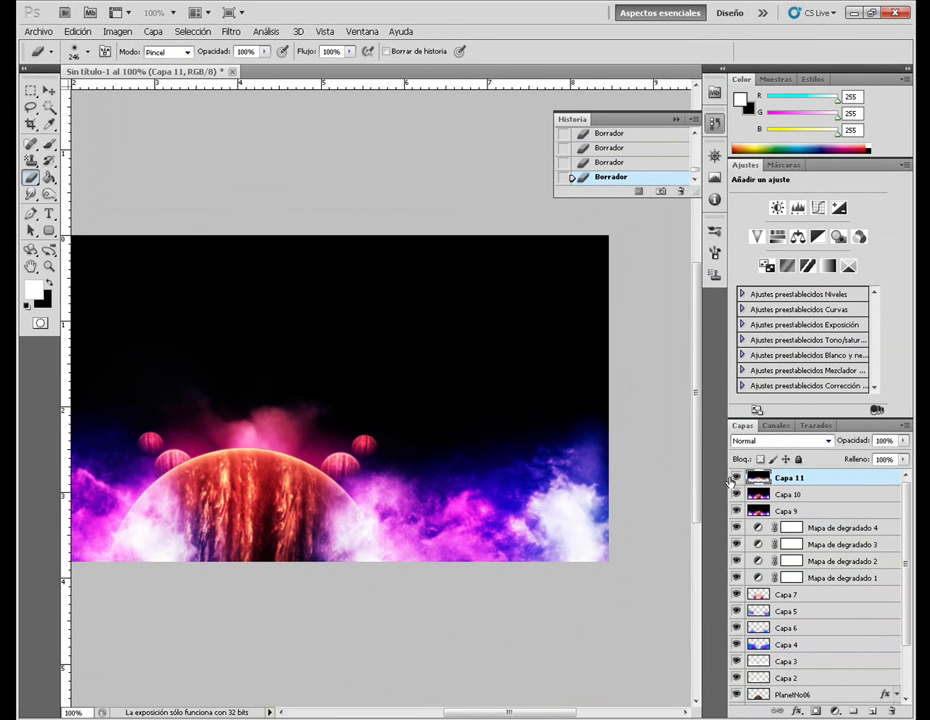
{"action": "right_click", "coordinate": [341, 454]}
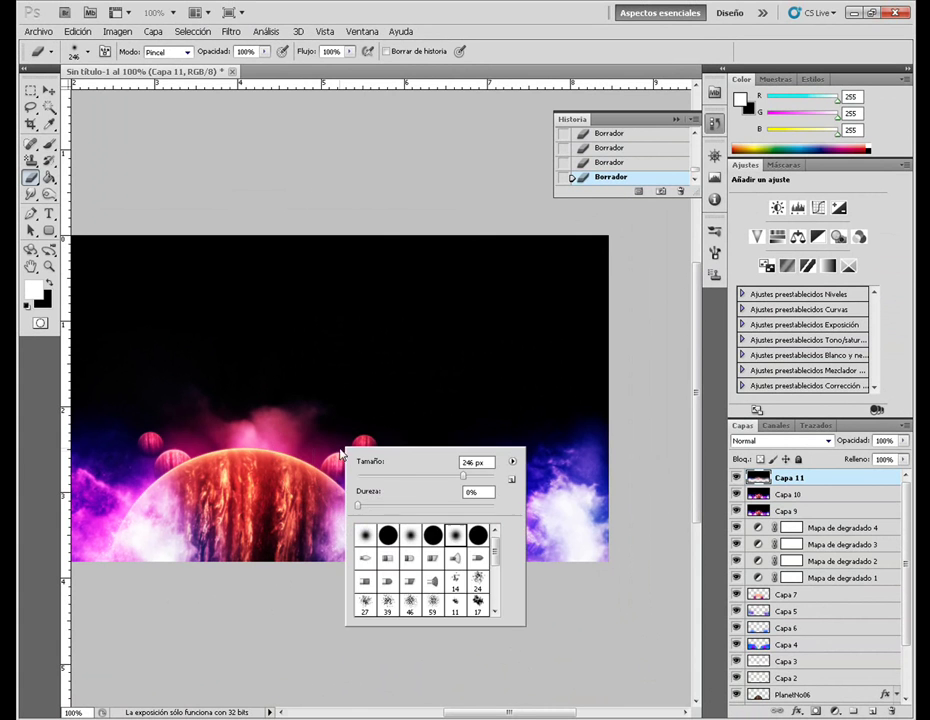
{"action": "key", "text": "Return"}
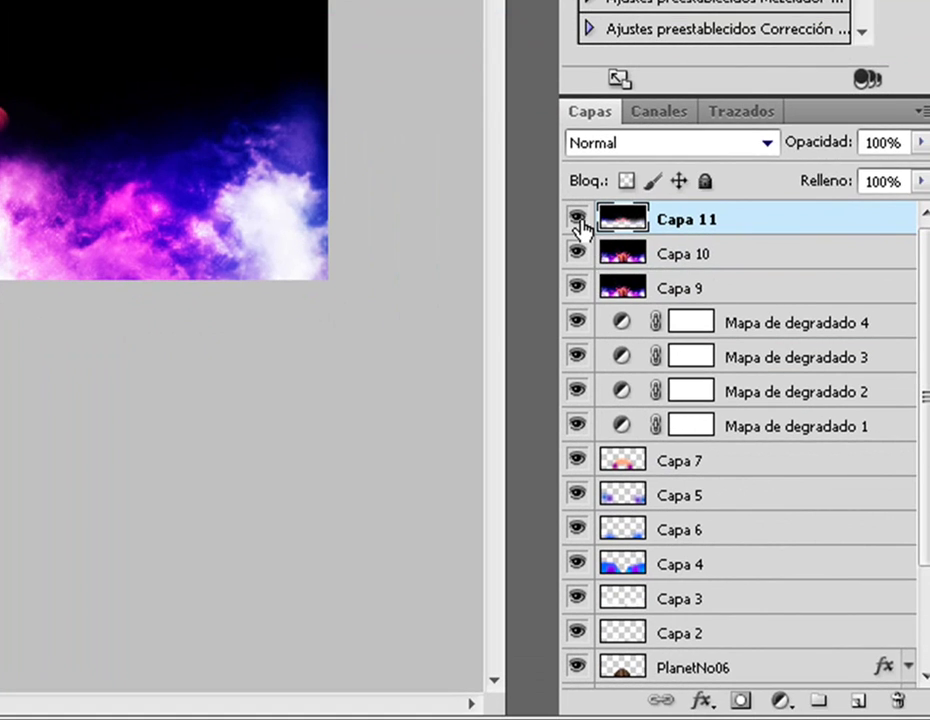
{"action": "left_click", "coordinate": [577, 219]}
Show Capa 11, then add Capa 12 with the merged visible image and sharpen it.
{"action": "left_click", "coordinate": [578, 220]}
{"action": "left_click", "coordinate": [872, 711]}
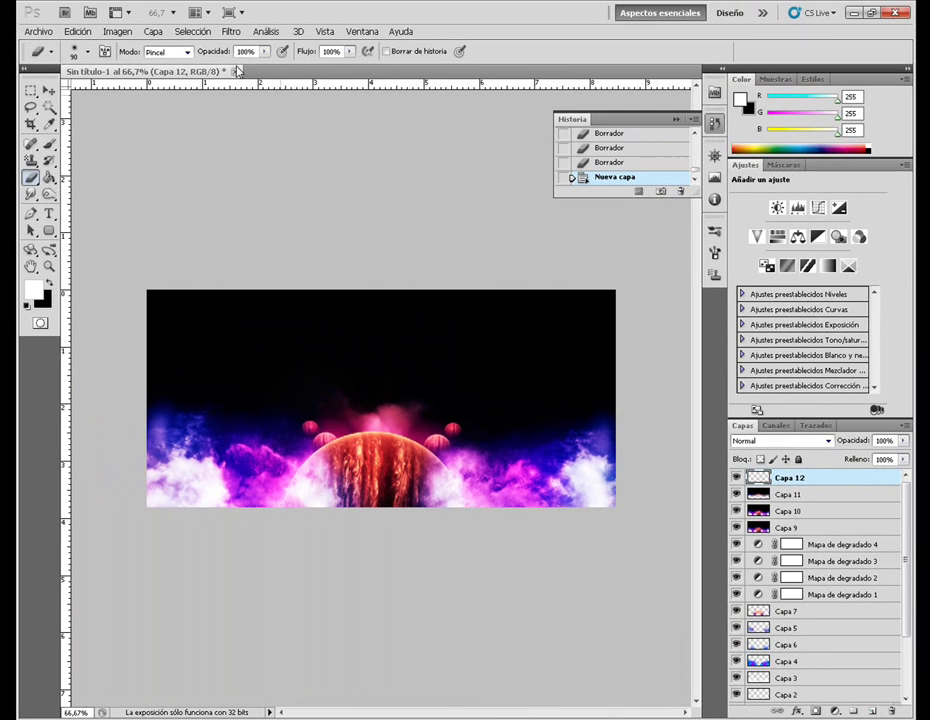
{"action": "left_click", "coordinate": [116, 32]}
{"action": "left_click", "coordinate": [125, 236]}
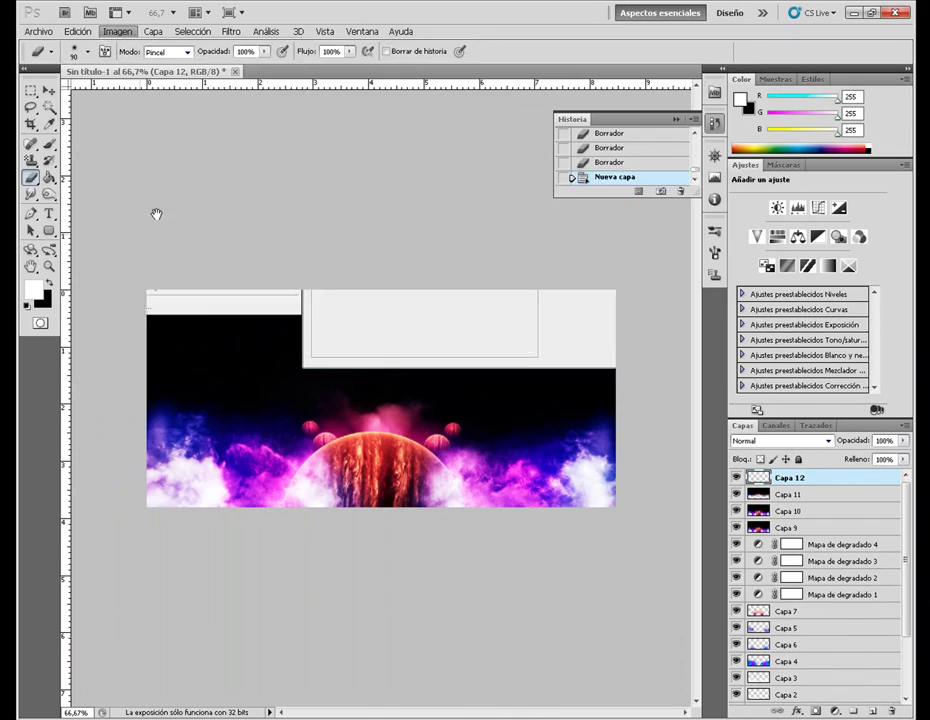
{"action": "key", "text": "Return"}
{"action": "left_click", "coordinate": [231, 31]}
{"action": "mouse_move", "coordinate": [306, 316]}
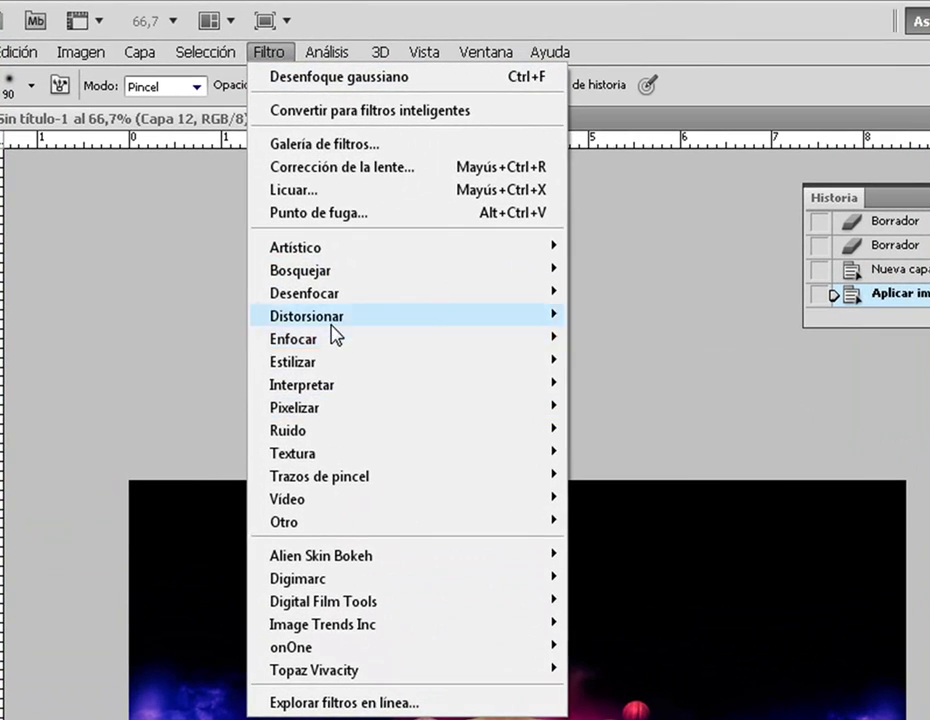
{"action": "left_click", "coordinate": [608, 338]}
View at 100% and erase part of the right-hand clouds on Capa 12.
{"action": "key", "text": "ctrl+plus"}
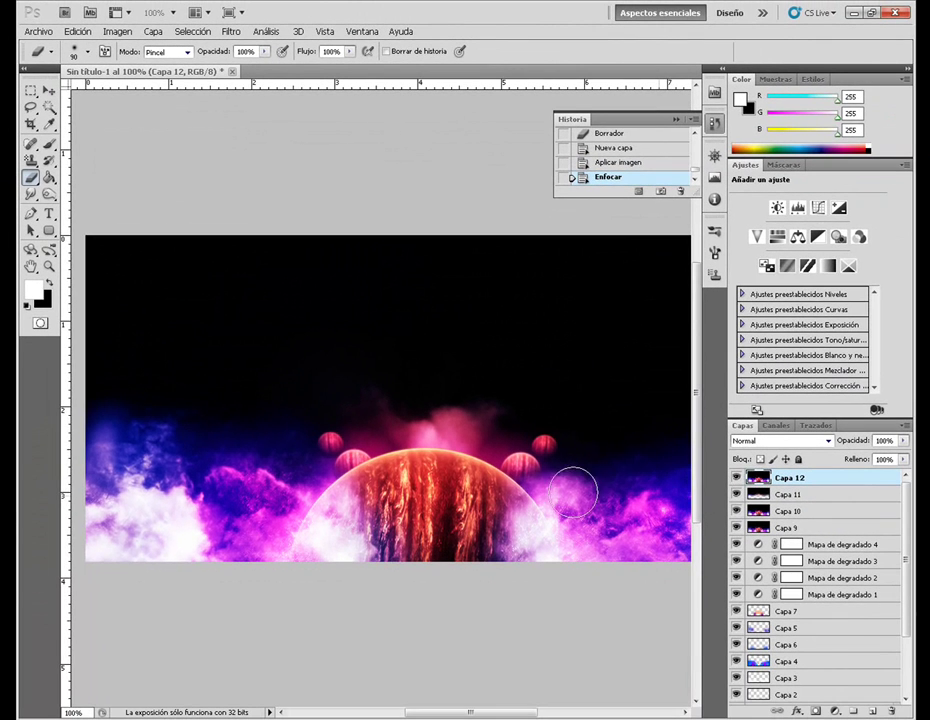
{"action": "left_click_drag", "start_coordinate": [580, 488], "coordinate": [616, 455]}
{"action": "scroll", "coordinate": [573, 450], "scroll_direction": "right", "scroll_amount": 2}
{"action": "scroll", "coordinate": [573, 449], "scroll_direction": "right", "scroll_amount": 3}
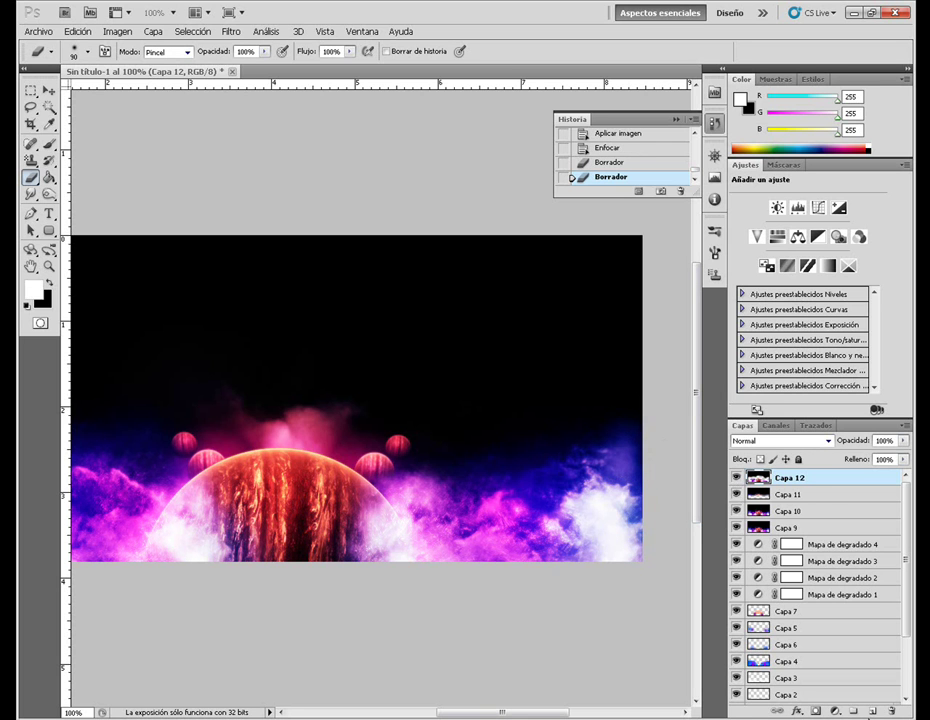
Add Capa 13 with the merged visible image and load its contents as a selection.
{"action": "left_click", "coordinate": [870, 711]}
{"action": "left_click", "coordinate": [117, 31]}
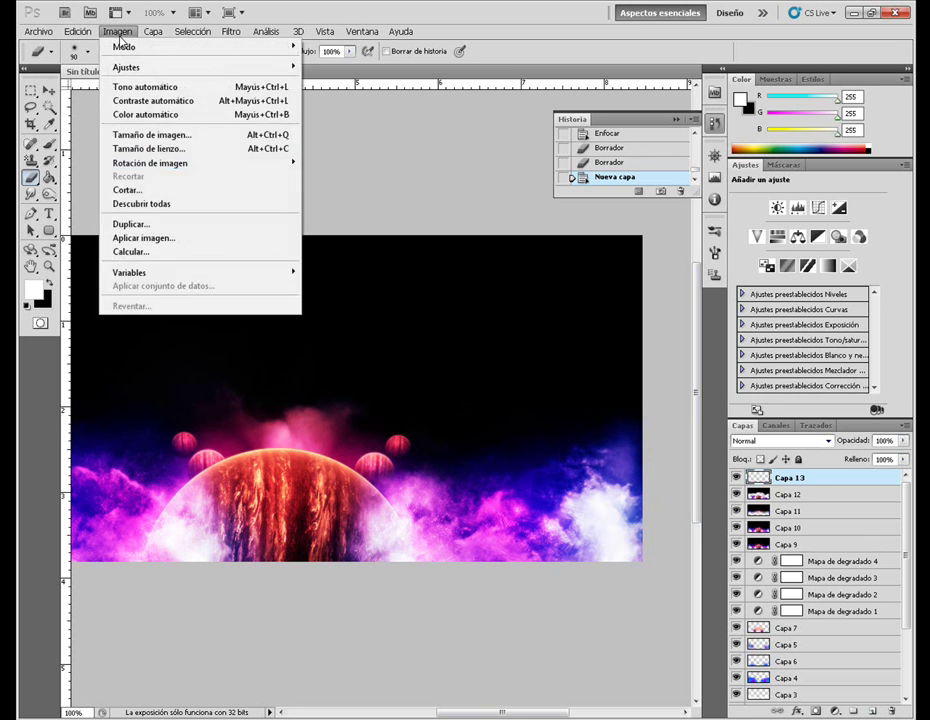
{"action": "left_click", "coordinate": [150, 237]}
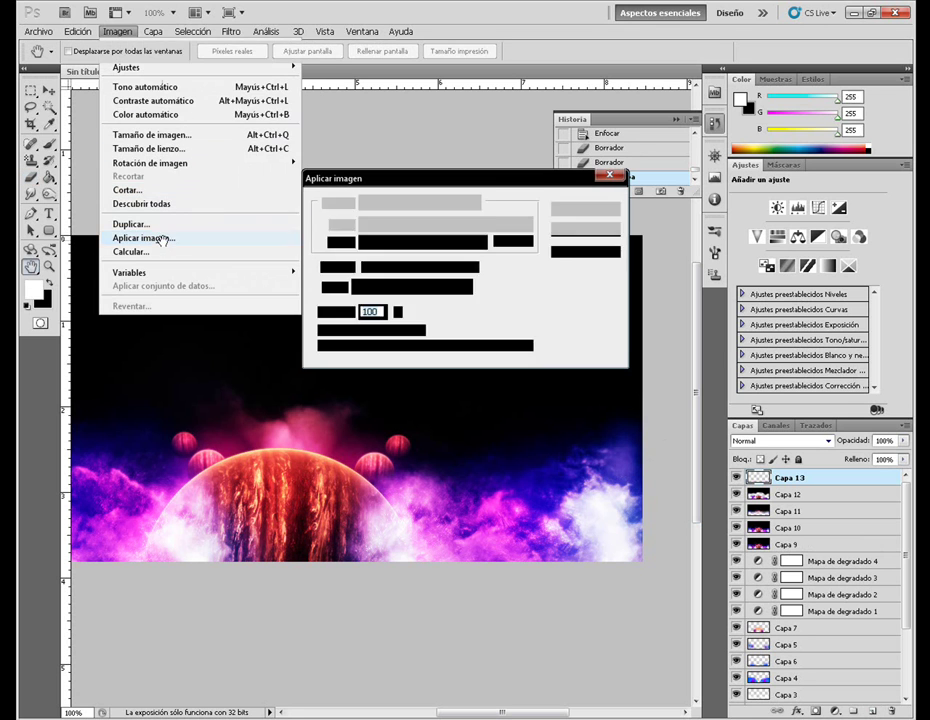
{"action": "key", "text": "Return"}
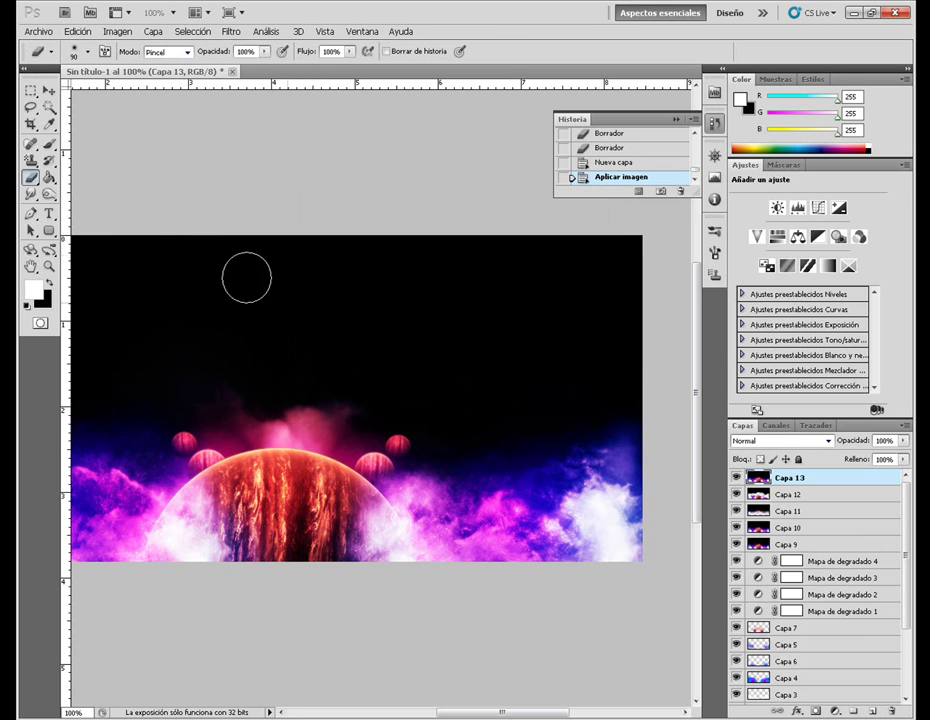
{"action": "left_click", "coordinate": [758, 477], "text": "ctrl"}
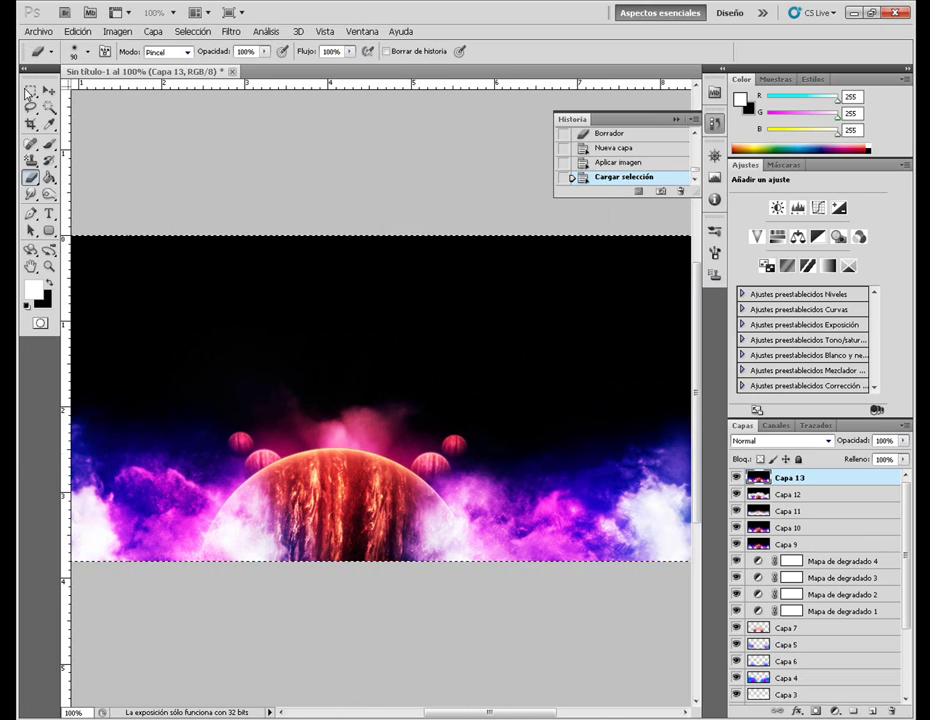
Create a trial new document, paste the space image, then undo and close it.
{"action": "left_click", "coordinate": [38, 31]}
{"action": "key", "text": "ctrl+n"}
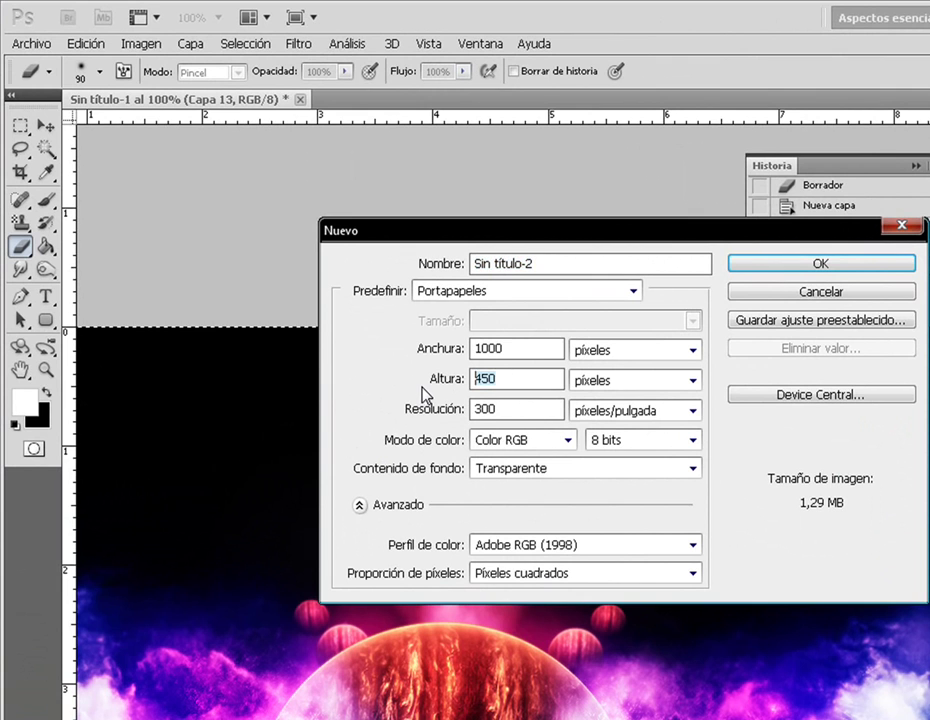
{"action": "type", "text": "550"}
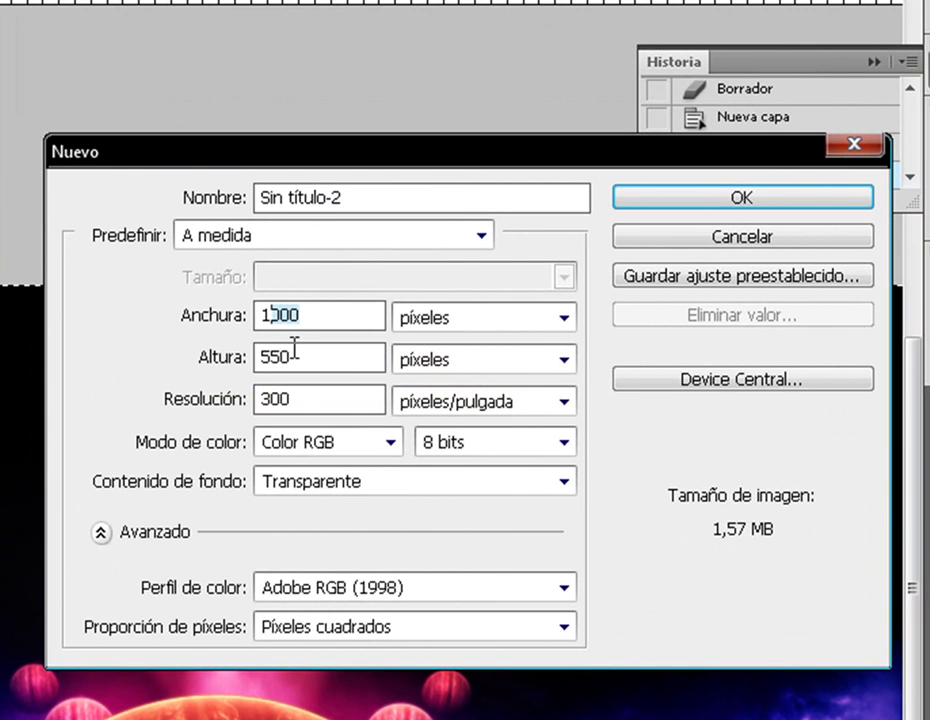
{"action": "type", "text": "11"}
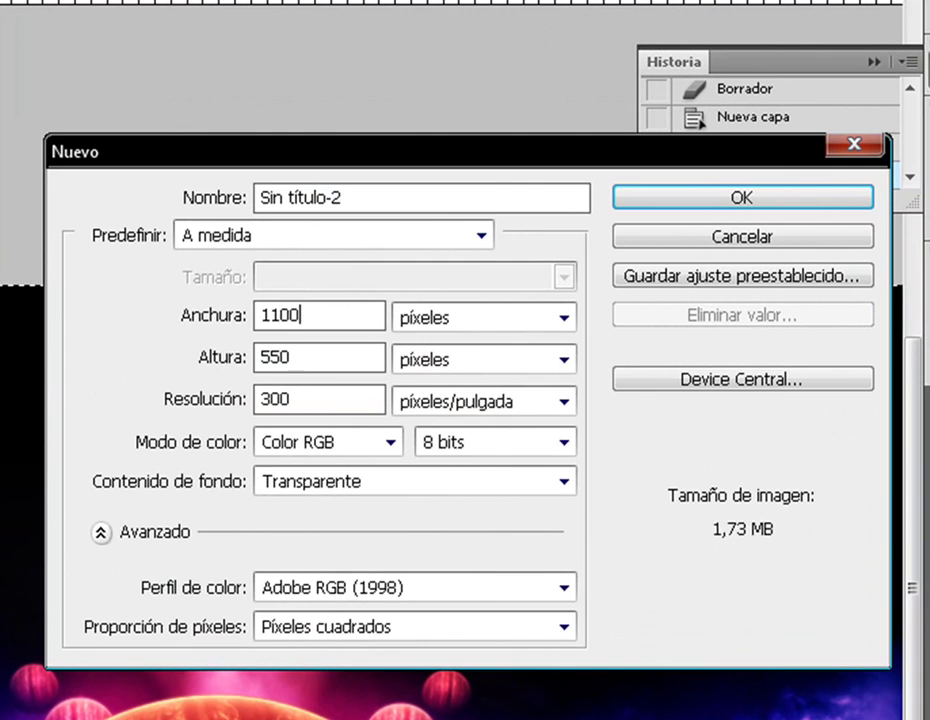
{"action": "key", "text": "Return"}
{"action": "key", "text": "ctrl+v"}
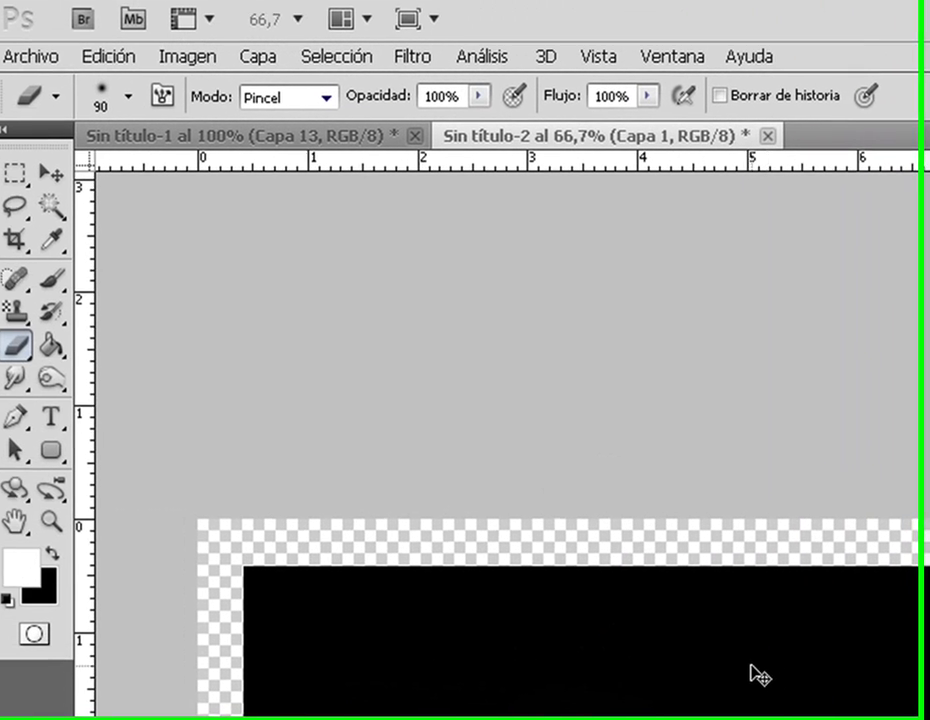
{"action": "key", "text": "ctrl+z"}
{"action": "left_click", "coordinate": [769, 142]}
Try another new document size, paste the image, undo, and close it.
{"action": "left_click", "coordinate": [41, 62]}
{"action": "left_click", "coordinate": [87, 82]}
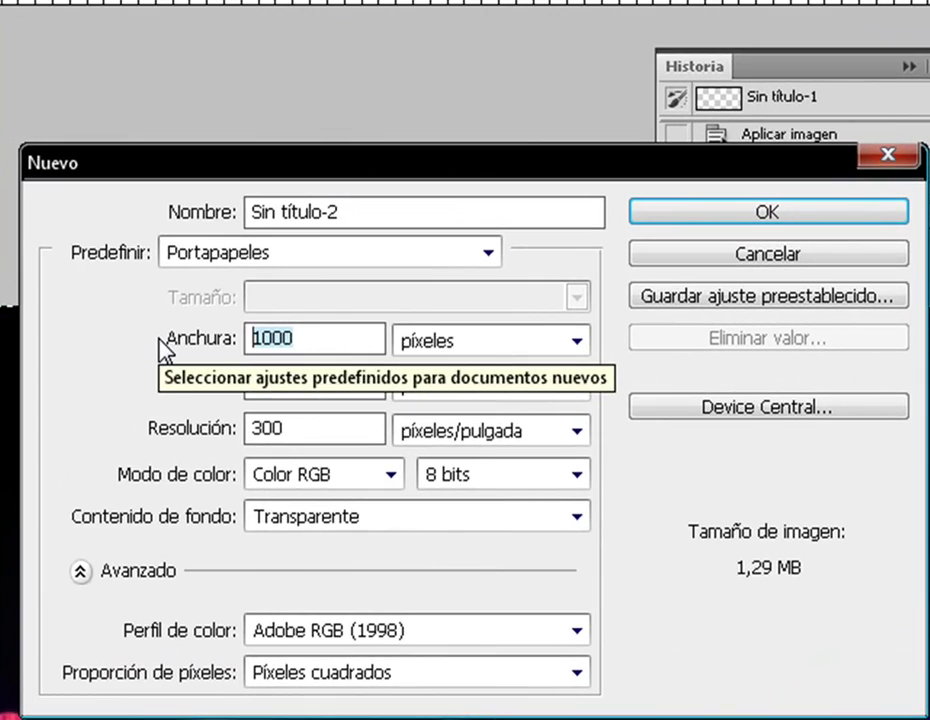
{"action": "type", "text": "0"}
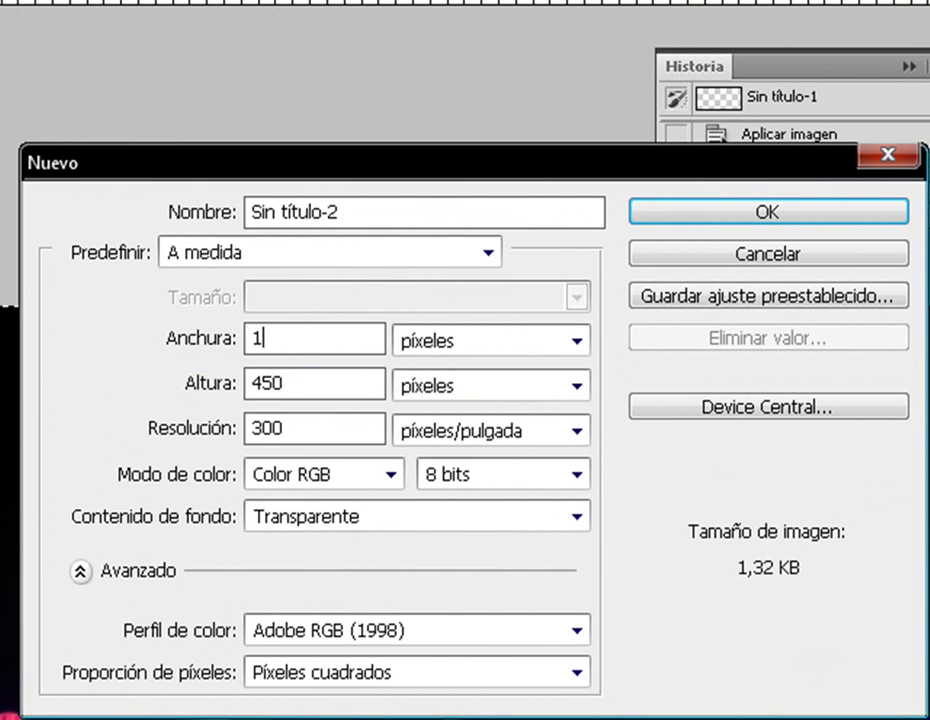
{"action": "type", "text": "00"}
{"action": "key", "text": "Return"}
{"action": "key", "text": "ctrl+v"}
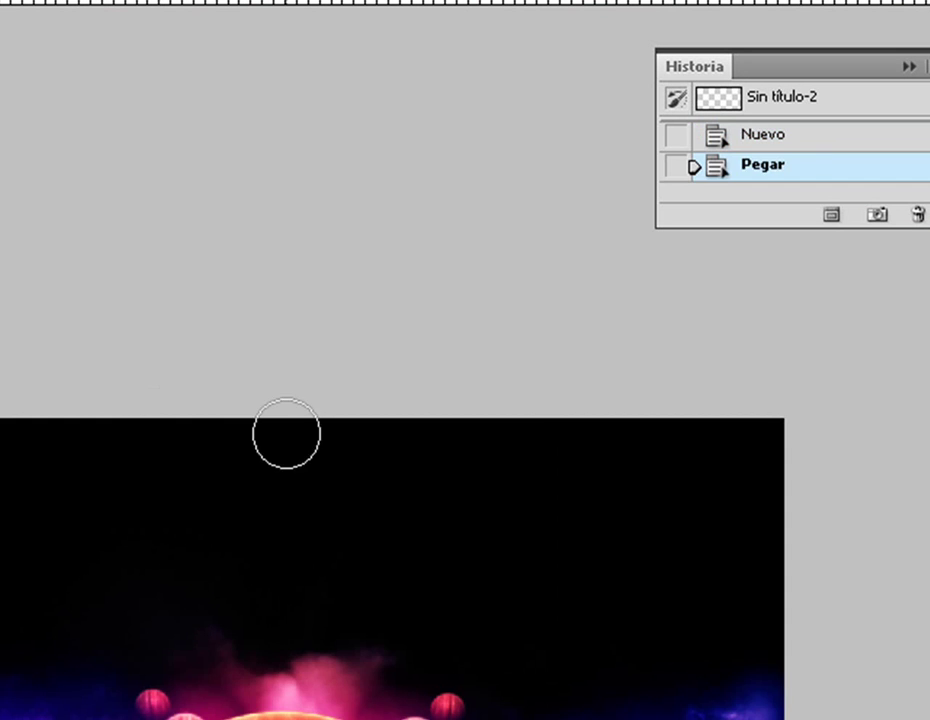
{"action": "key", "text": "ctrl+z"}
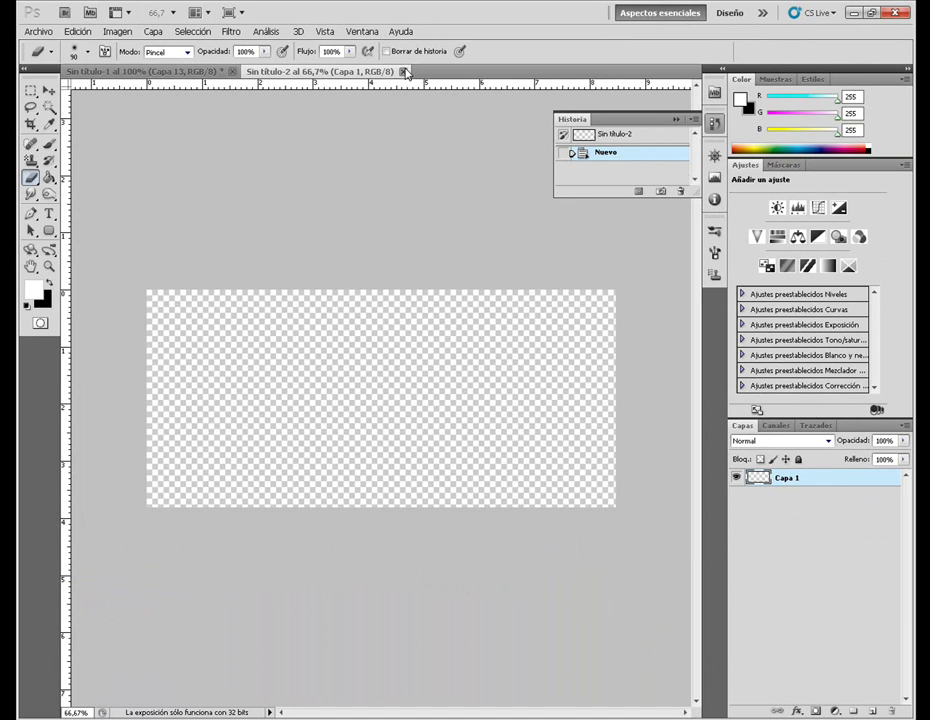
{"action": "left_click", "coordinate": [404, 72]}
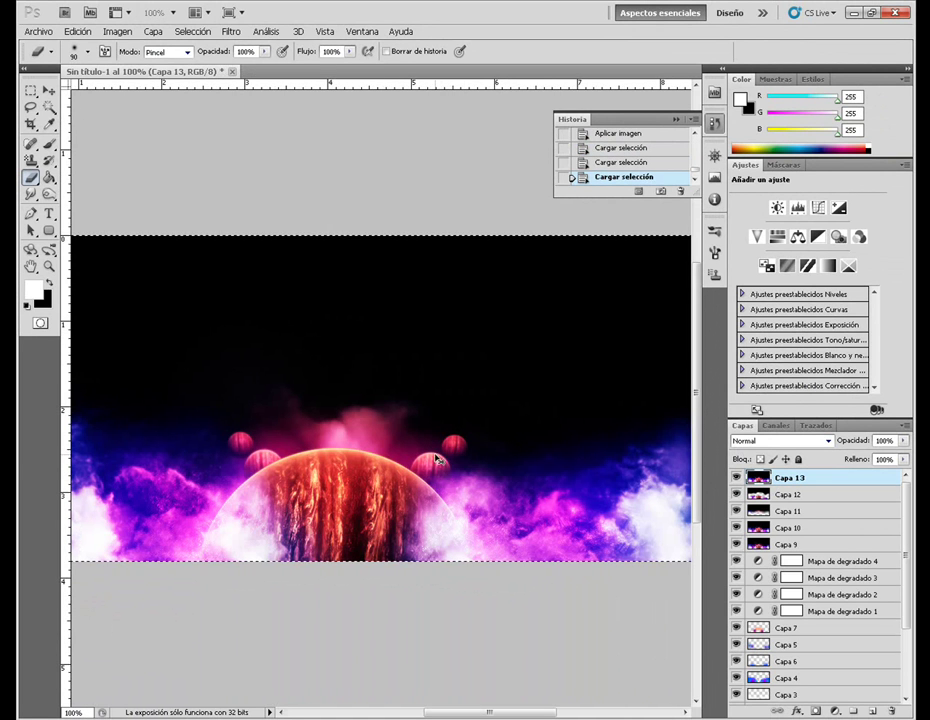
Try a 1000 × 550 document, paste the space image, and undo the paste.
{"action": "left_click", "coordinate": [38, 31]}
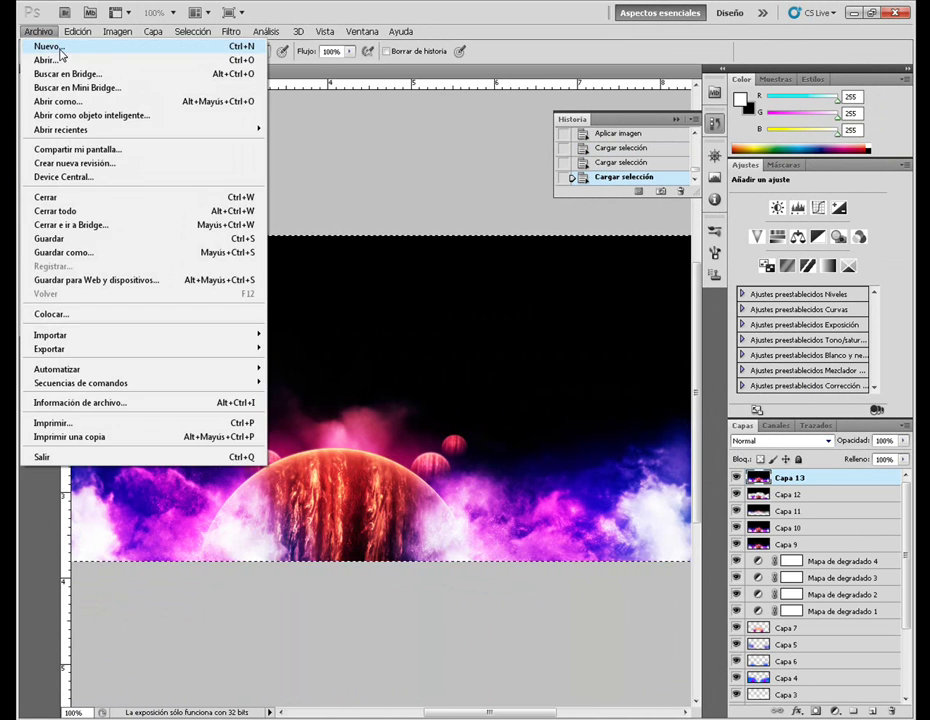
{"action": "left_click", "coordinate": [60, 52]}
{"action": "double_click", "coordinate": [386, 345]}
{"action": "type", "text": "50"}
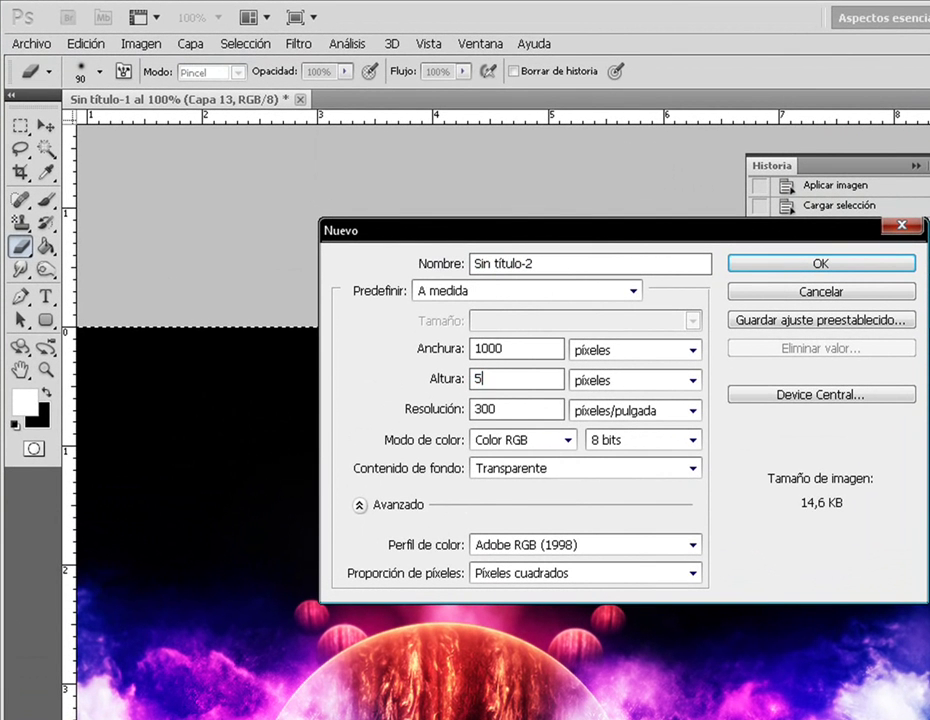
{"action": "type", "text": "5"}
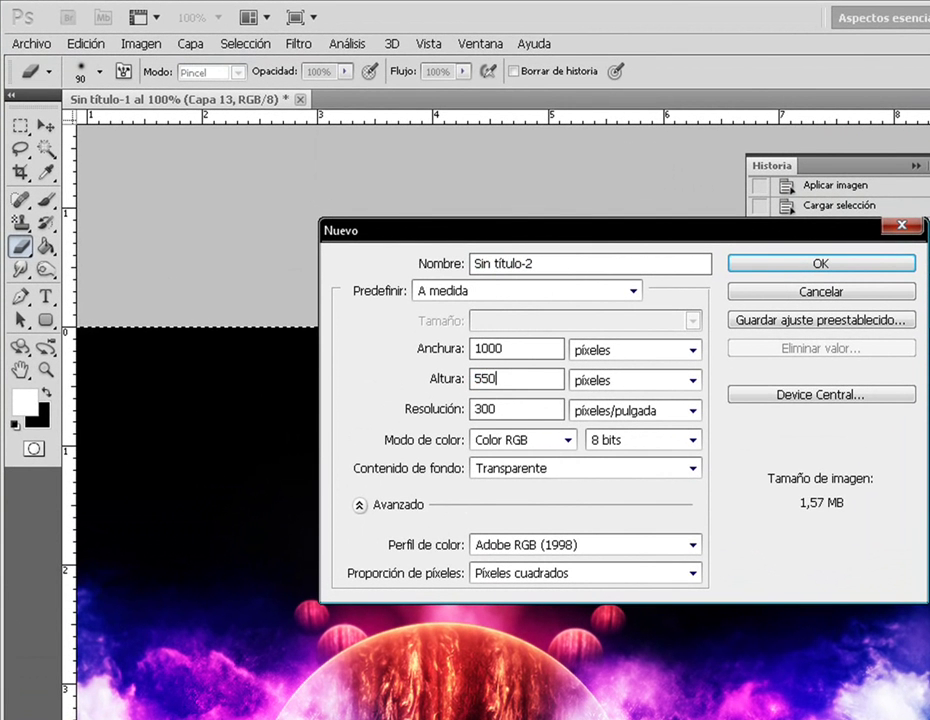
{"action": "key", "text": "Return"}
{"action": "key", "text": "ctrl+v"}
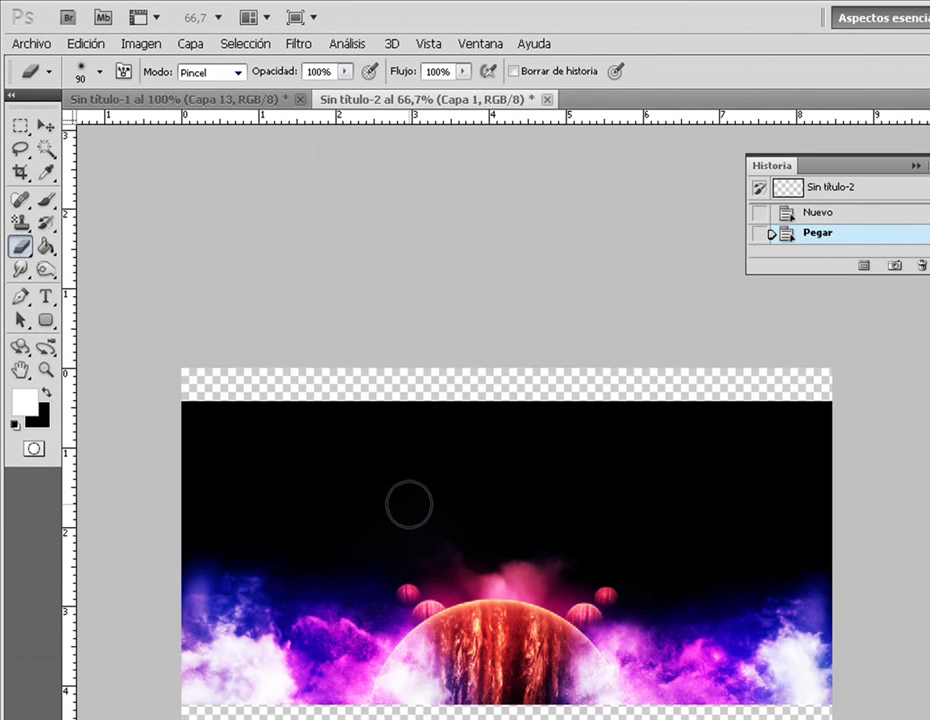
{"action": "key", "text": "ctrl+z"}
Create a document 500 px tall, paste the space image, and close Sin título-2.
{"action": "left_click", "coordinate": [25, 44]}
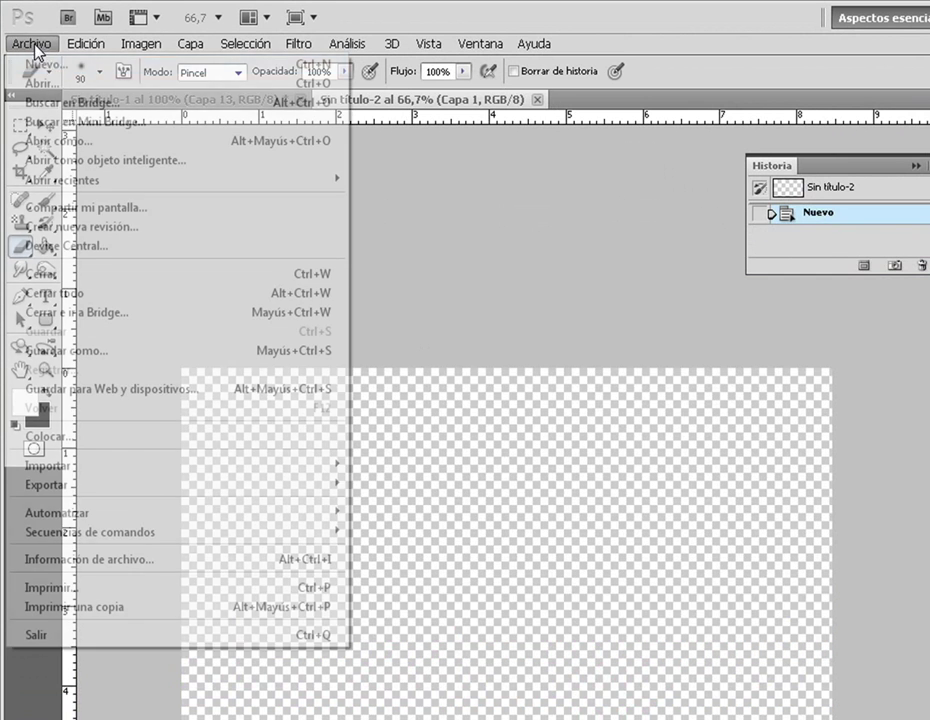
{"action": "left_click", "coordinate": [40, 64]}
{"action": "left_click", "coordinate": [510, 379]}
{"action": "type", "text": "500"}
{"action": "key", "text": "Return"}
{"action": "key", "text": "ctrl+v"}
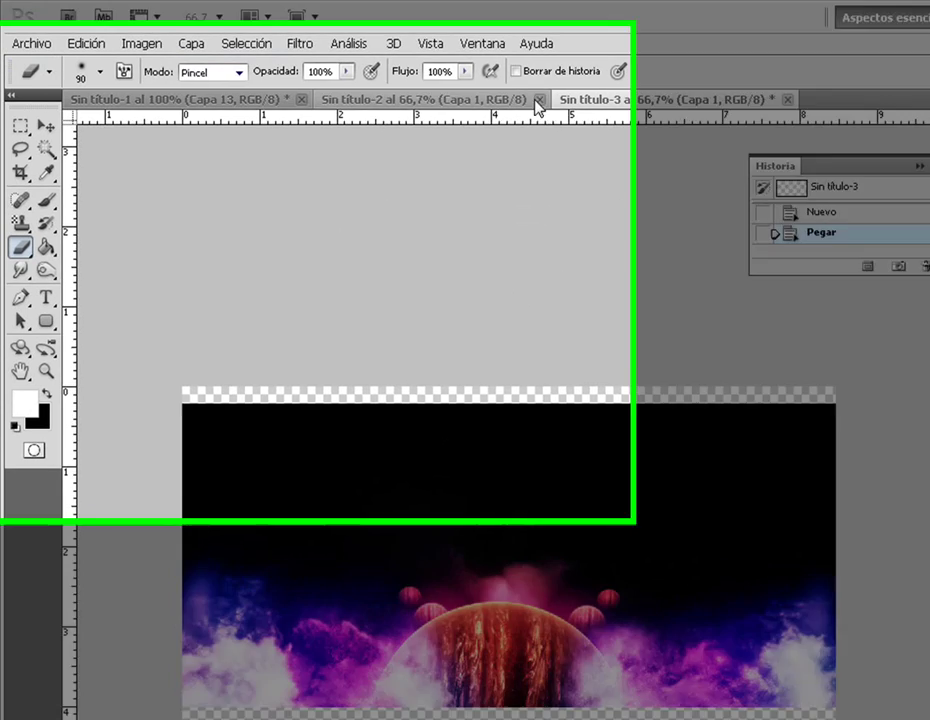
{"action": "left_click", "coordinate": [538, 100]}
{"action": "left_click", "coordinate": [538, 100]}
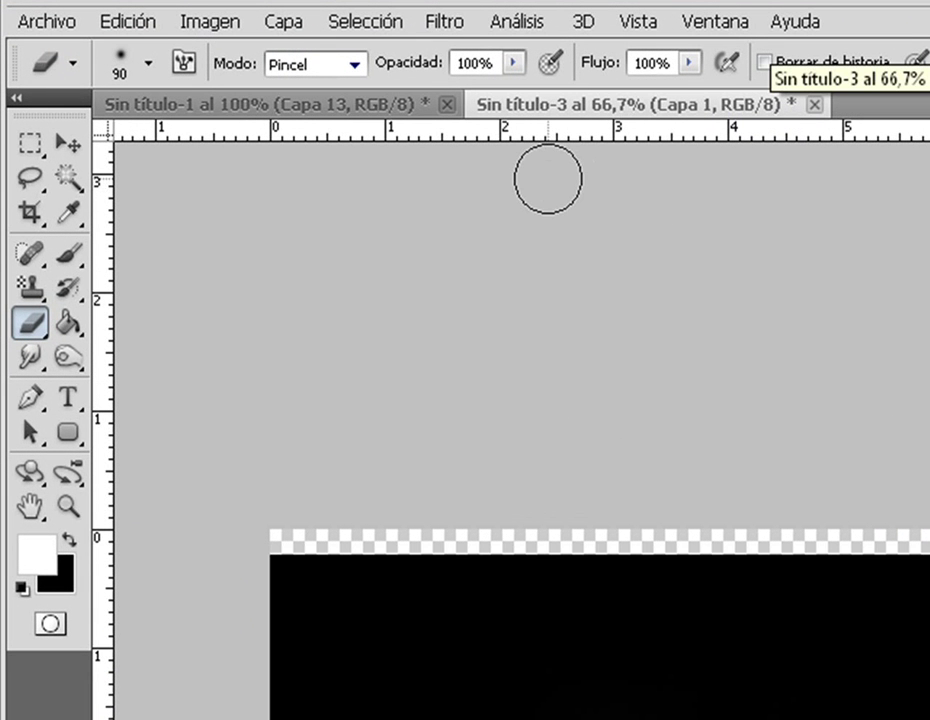
Add a new layer below Capa 1 and fill it black with the Paint Bucket.
{"action": "left_click", "coordinate": [68, 322]}
{"action": "key", "text": "x"}
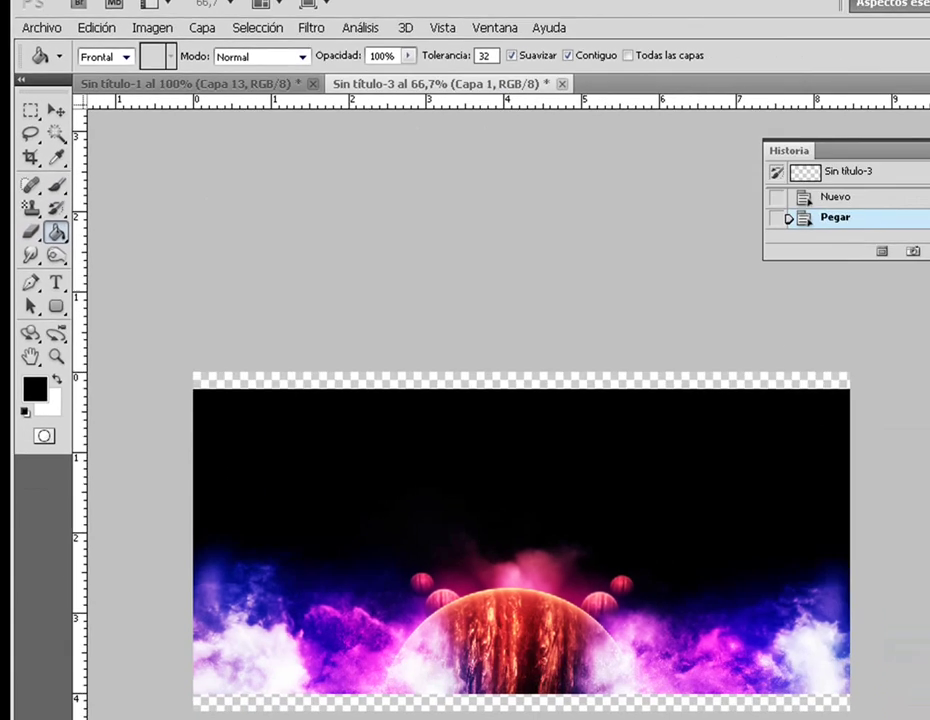
{"action": "left_click", "coordinate": [870, 710]}
{"action": "left_click_drag", "start_coordinate": [800, 476], "coordinate": [803, 500]}
{"action": "left_click", "coordinate": [466, 413]}
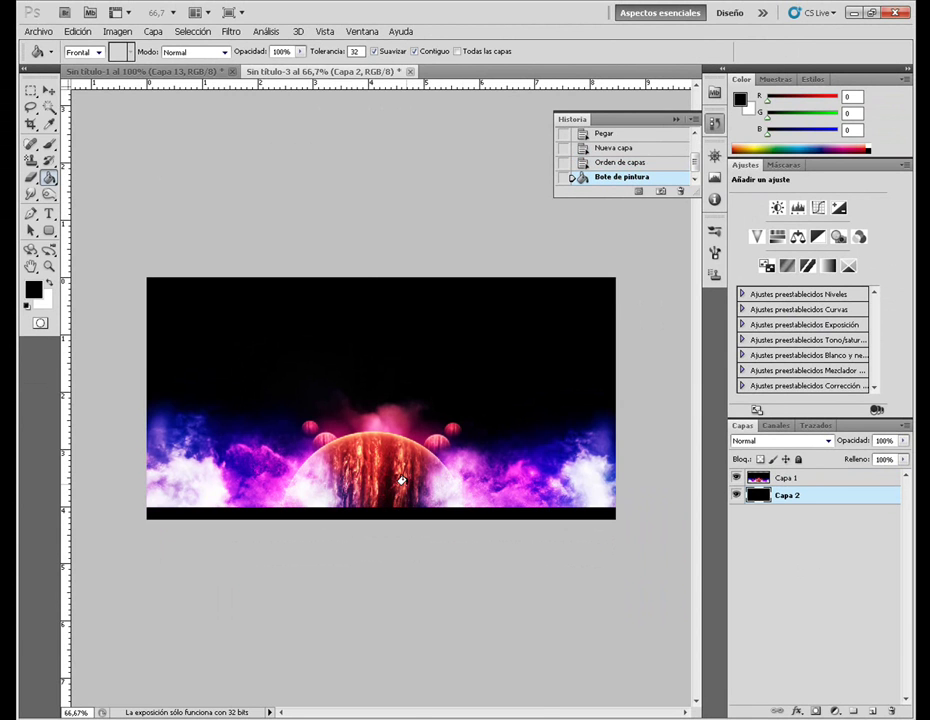
View at 100% and test nudging the Capa 1 image up, then undo the move.
{"action": "key", "text": "ctrl+1"}
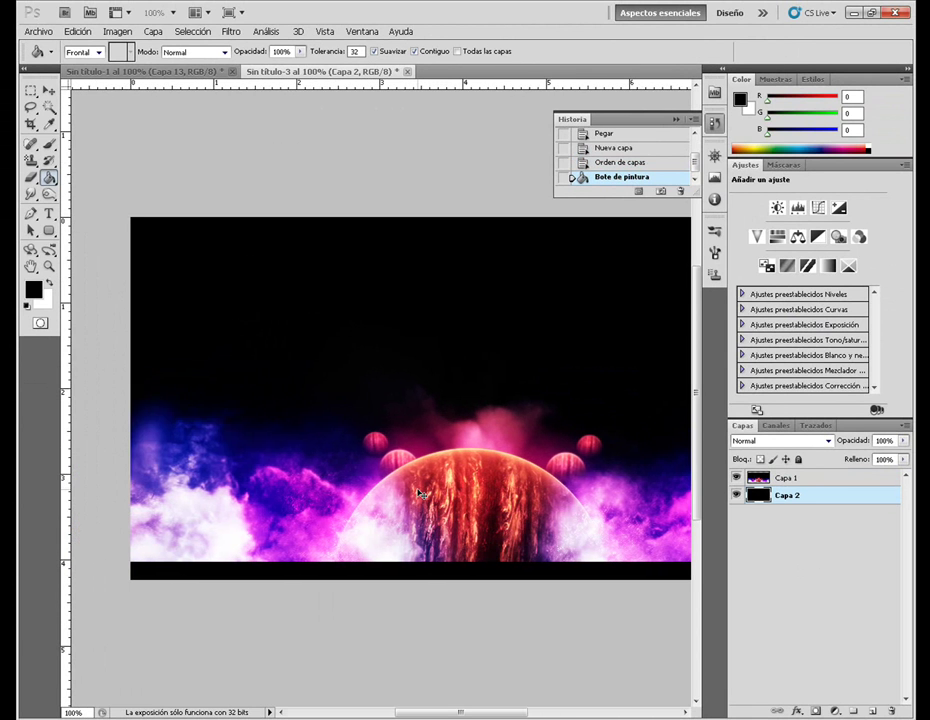
{"action": "scroll", "coordinate": [420, 493], "scroll_direction": "right", "scroll_amount": 3}
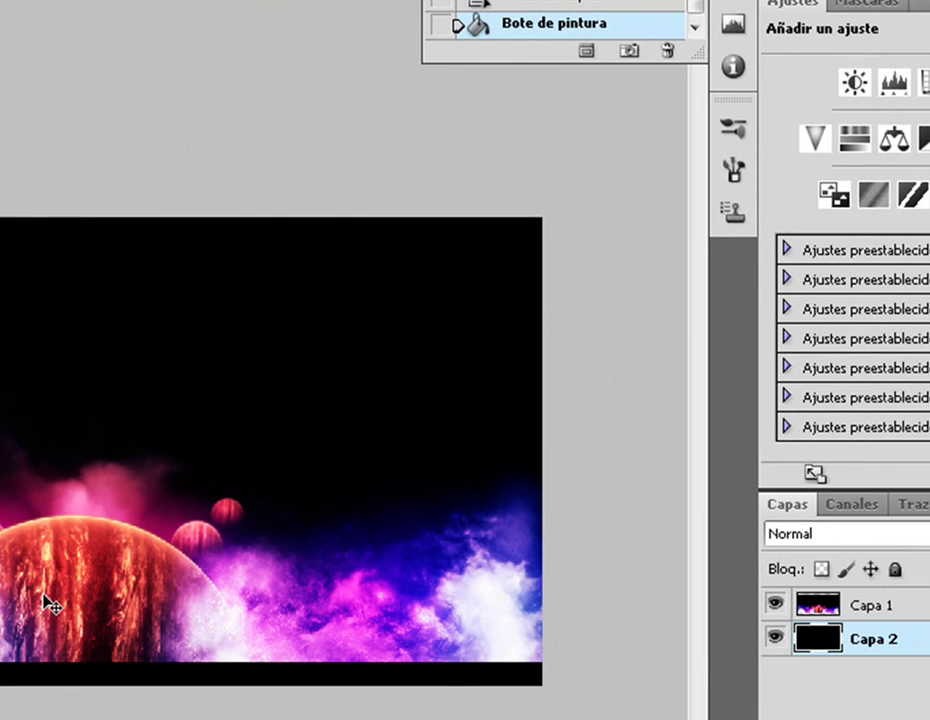
{"action": "left_click", "coordinate": [845, 607]}
{"action": "left_click_drag", "start_coordinate": [284, 550], "coordinate": [280, 530]}
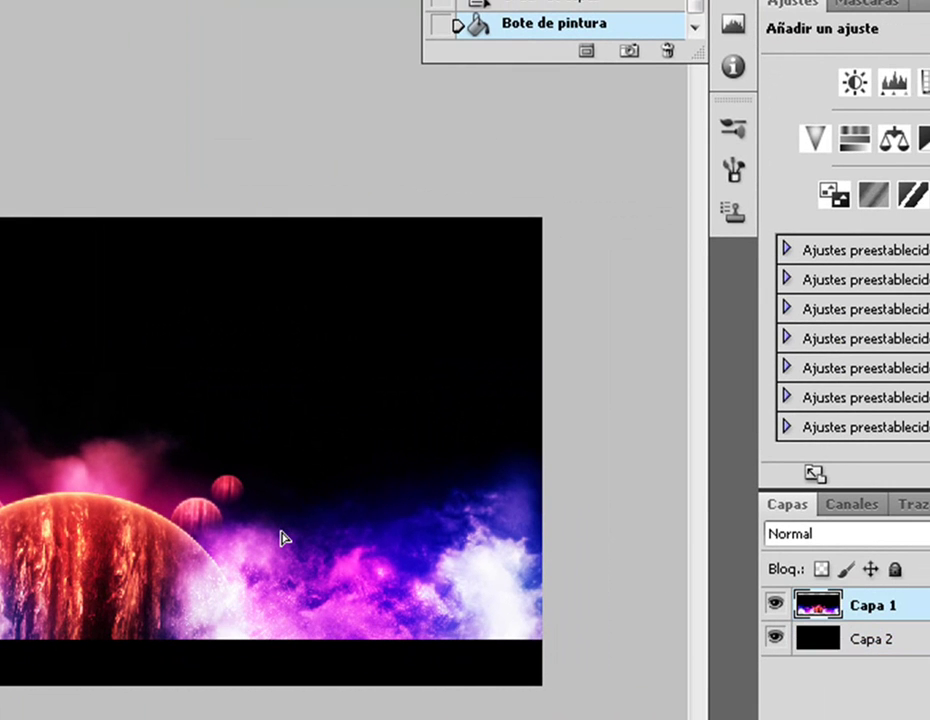
{"action": "key", "text": "ctrl+z"}
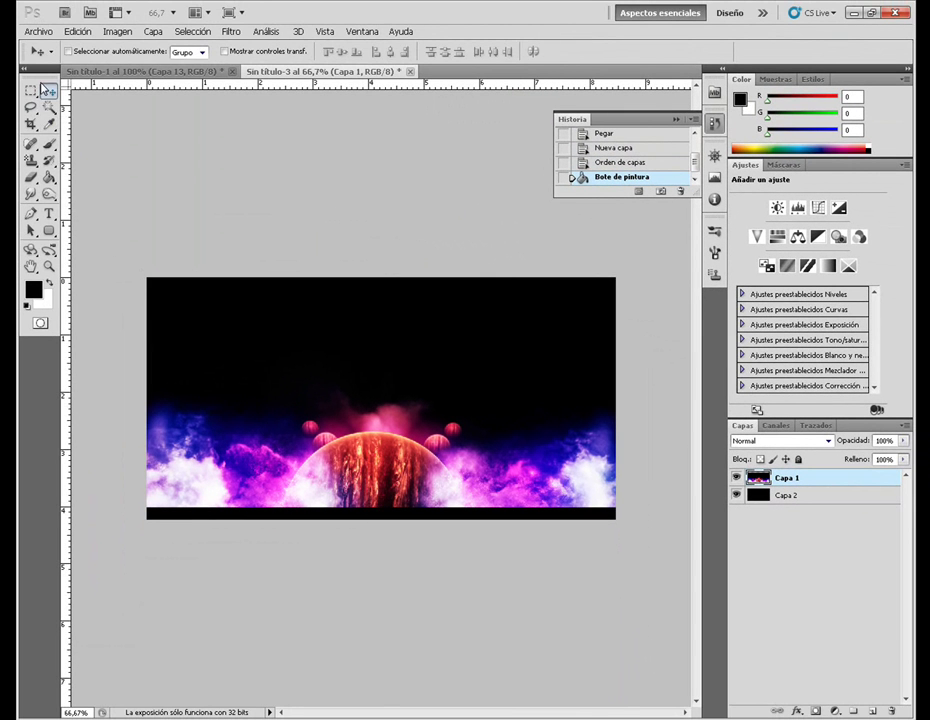
Stroke a 2 px black border around the full image on new Capa 3, then begin Save As.
{"action": "left_click", "coordinate": [33, 91]}
{"action": "left_click_drag", "start_coordinate": [146, 278], "coordinate": [616, 519]}
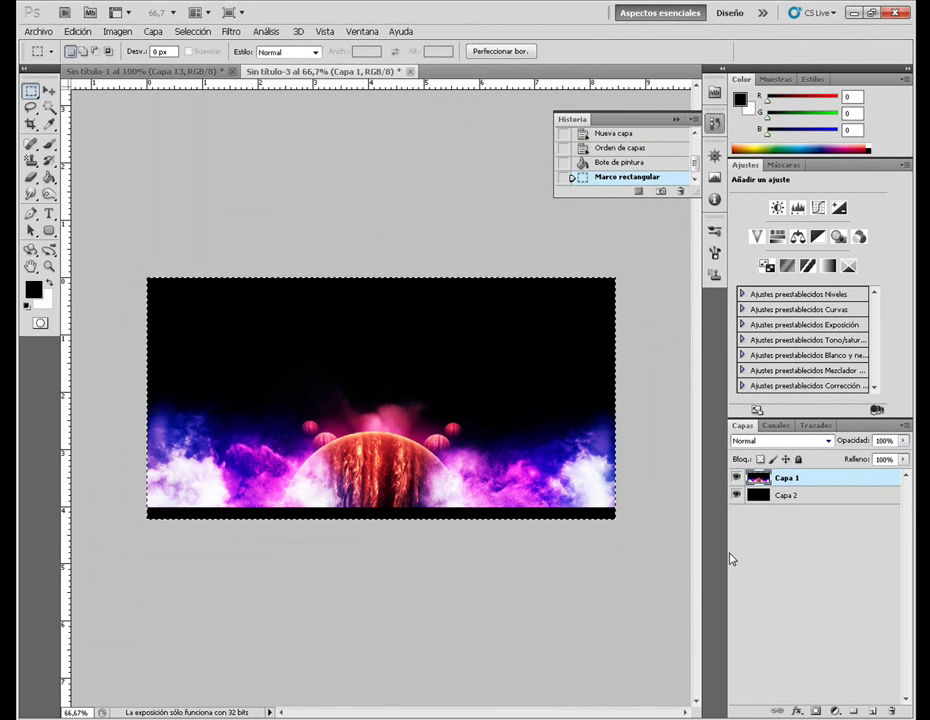
{"action": "left_click", "coordinate": [868, 711]}
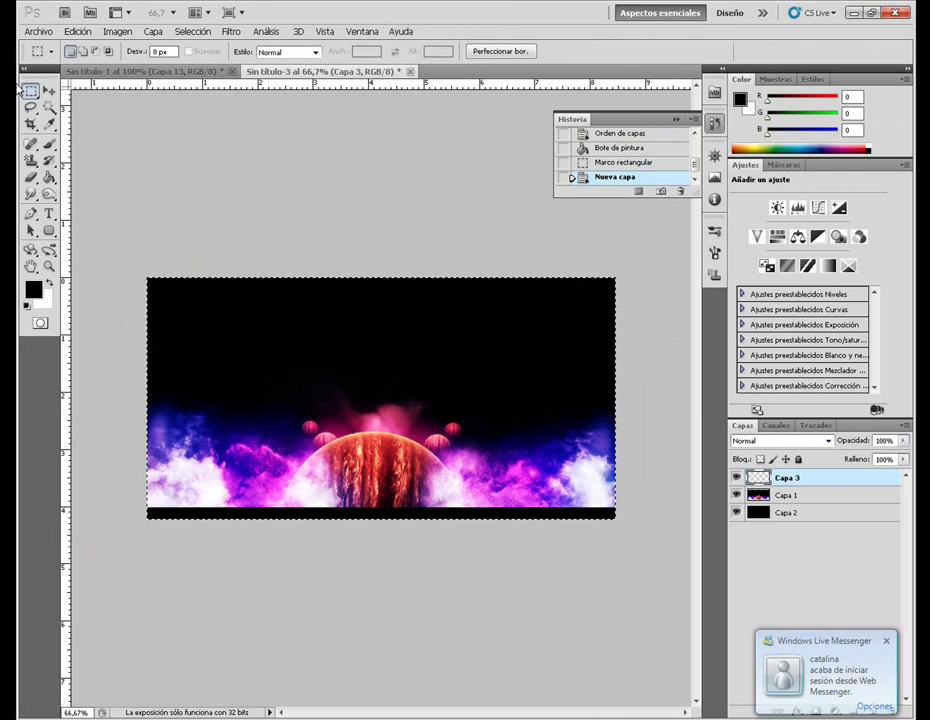
{"action": "left_click", "coordinate": [78, 31]}
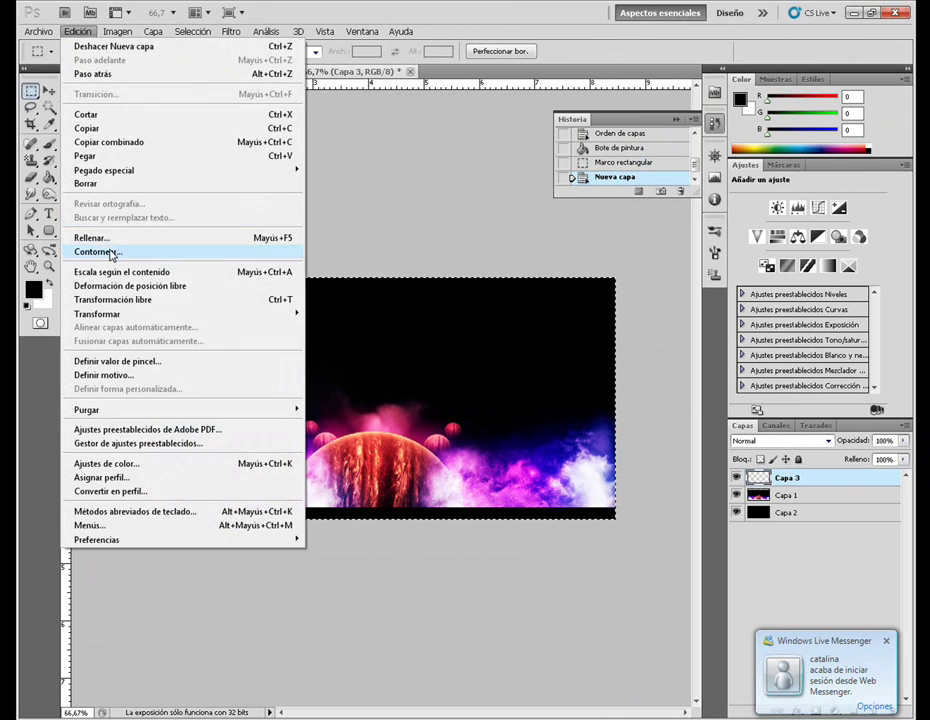
{"action": "left_click", "coordinate": [112, 252]}
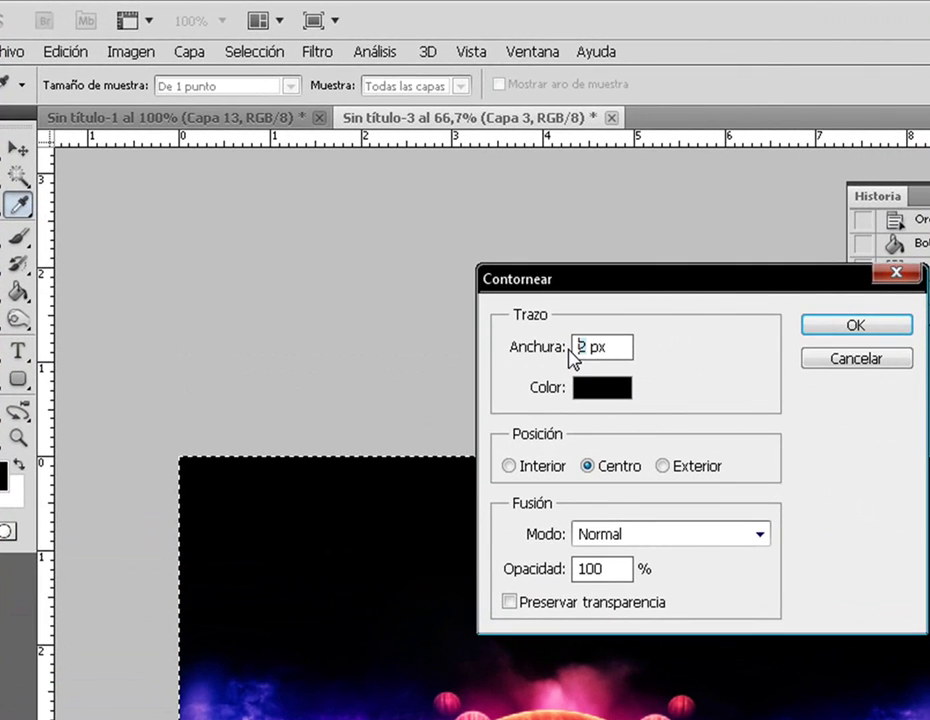
{"action": "key", "text": "Return"}
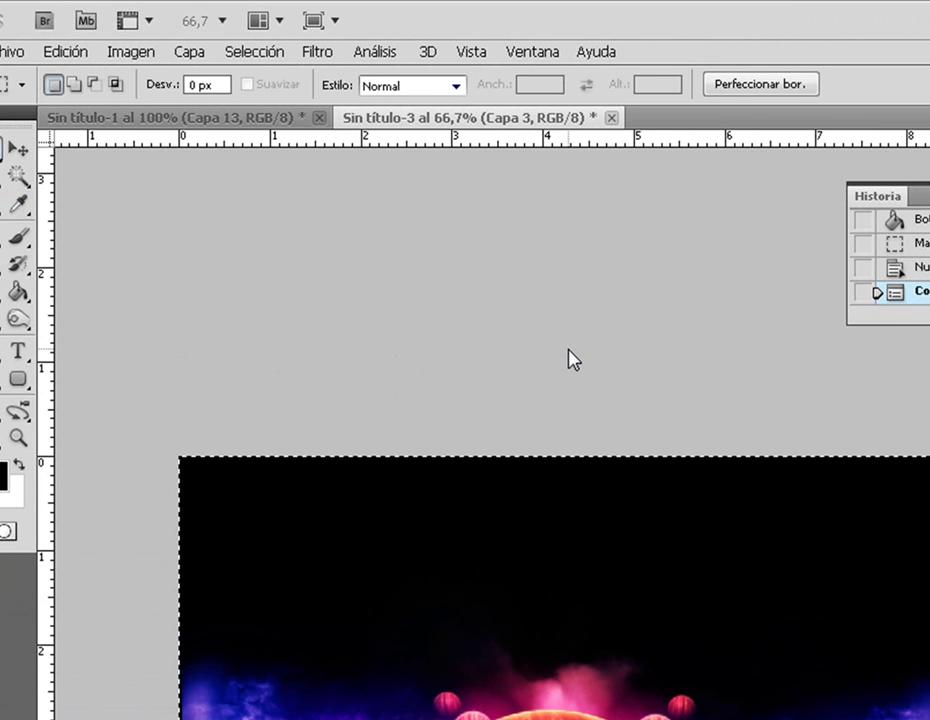
{"action": "key", "text": "ctrl+d"}
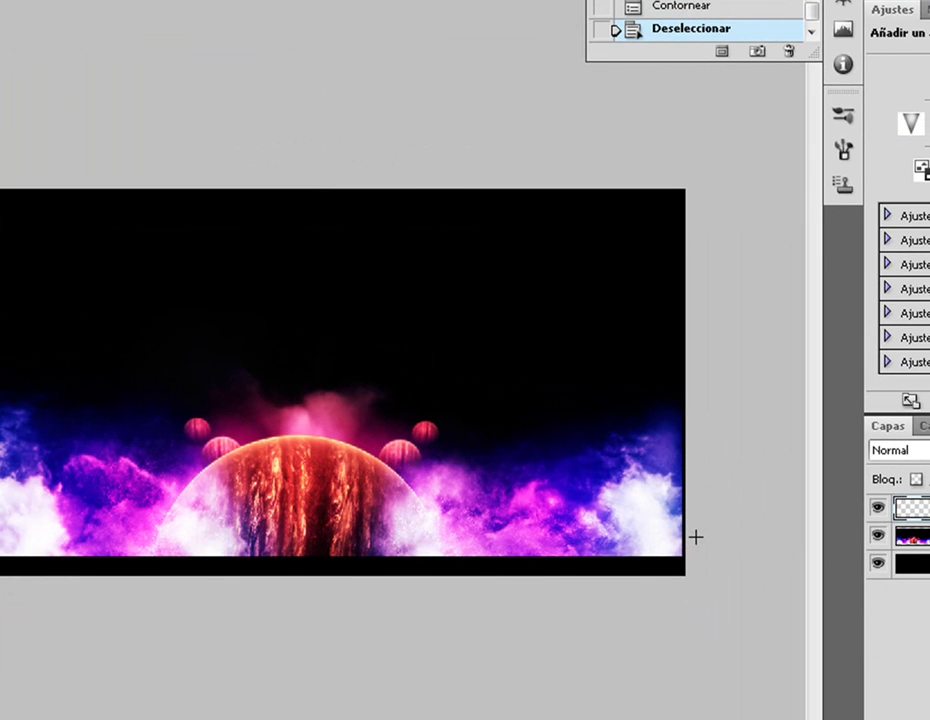
{"action": "key", "text": "ctrl+plus"}
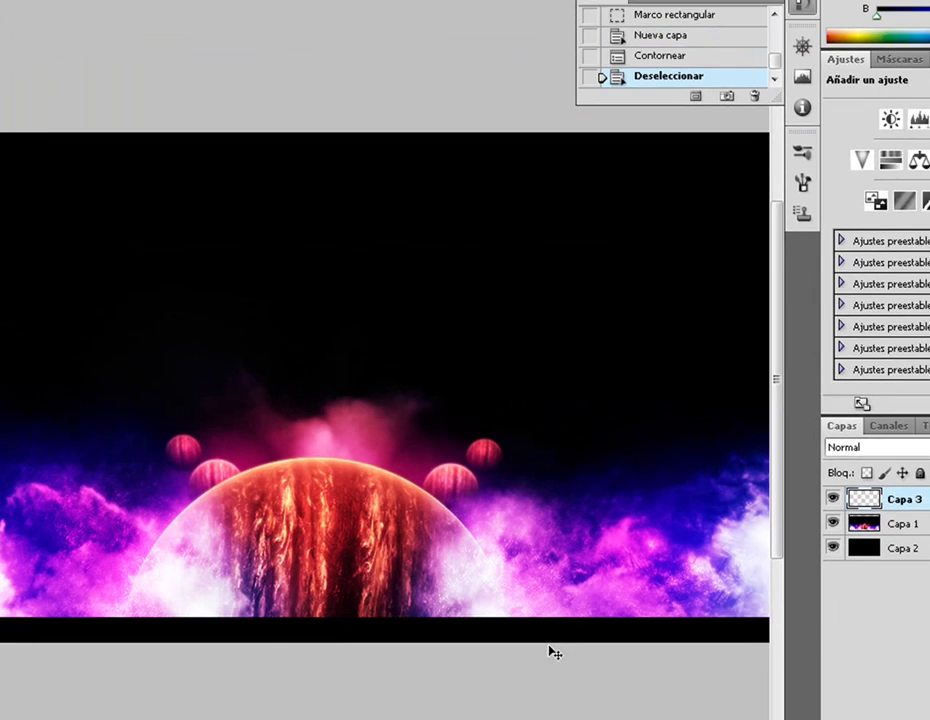
{"action": "key", "text": "ctrl+shift+s"}
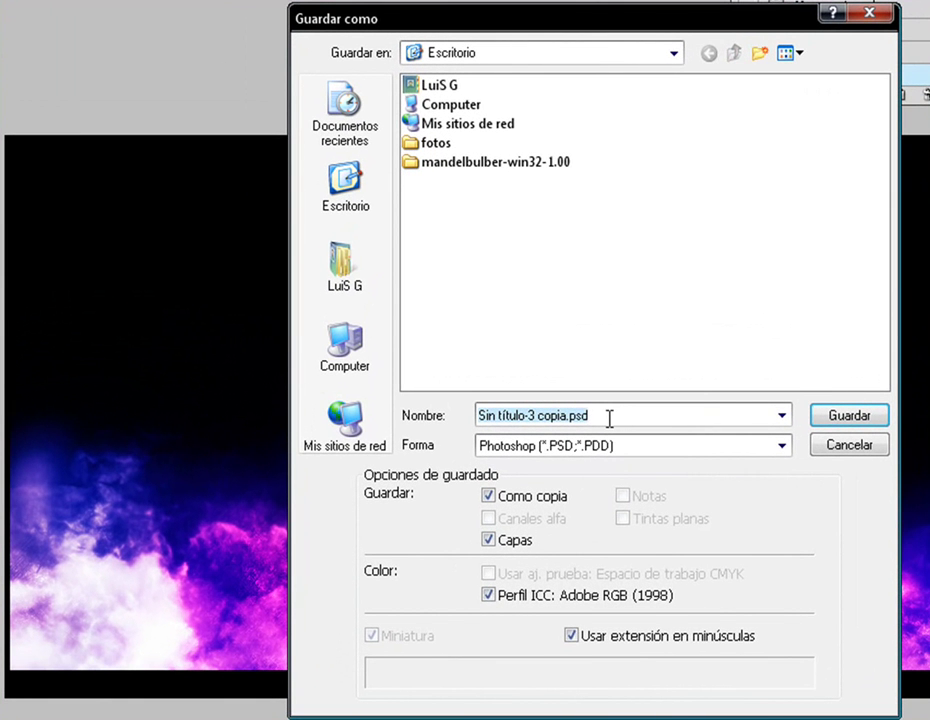
{"action": "left_click", "coordinate": [846, 458]}
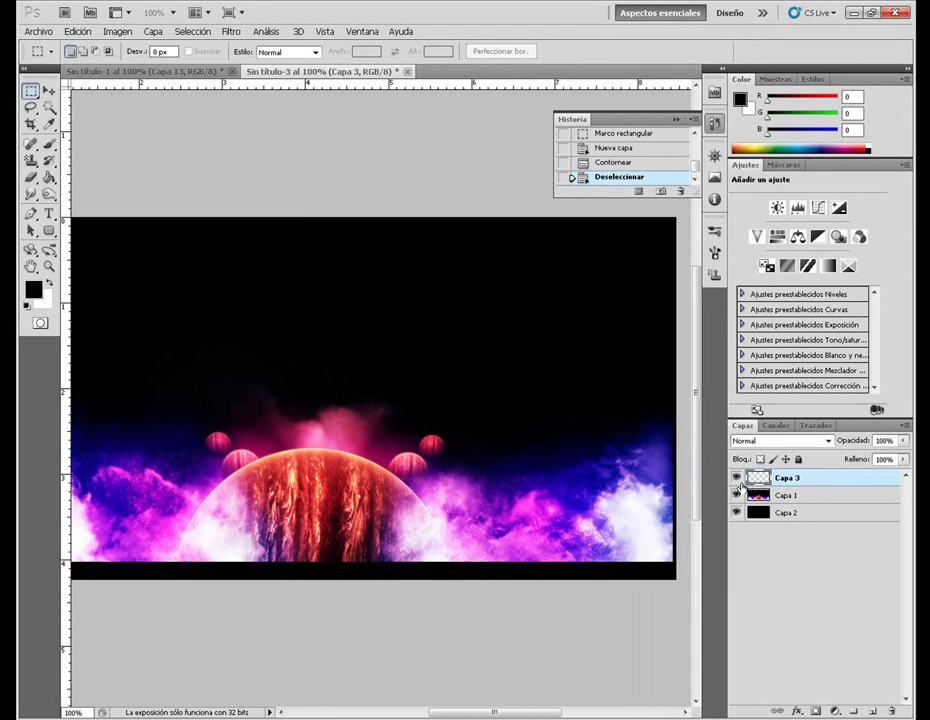
Hide Capa 3 and Capa 1, leaving black Capa 2, and ready the Text tool in white.
{"action": "left_click", "coordinate": [737, 478]}
{"action": "left_click", "coordinate": [737, 495]}
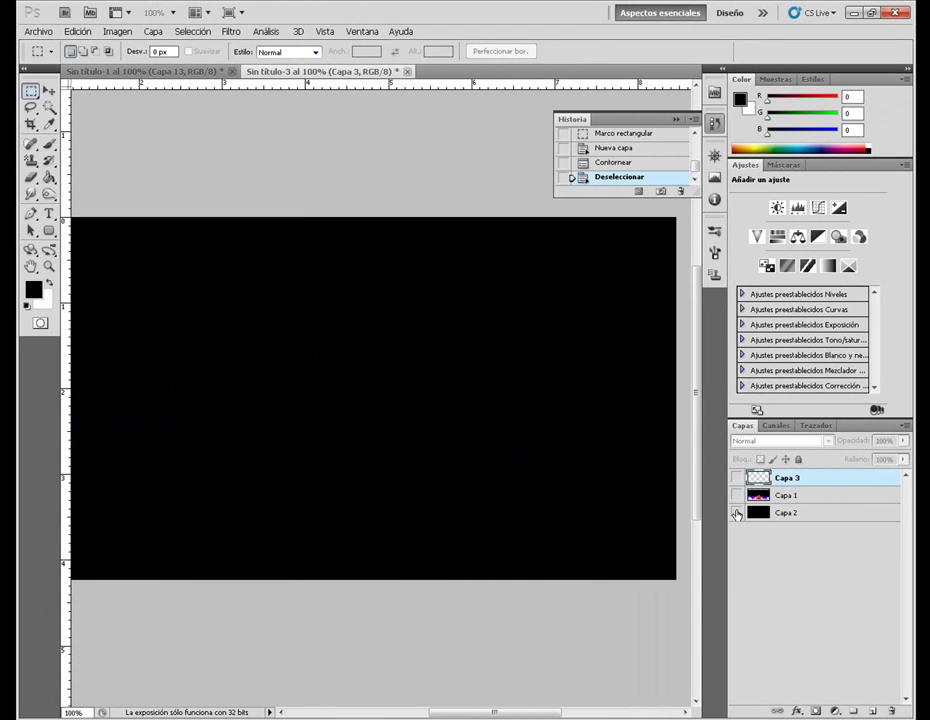
{"action": "left_click", "coordinate": [737, 512]}
{"action": "left_click", "coordinate": [49, 216]}
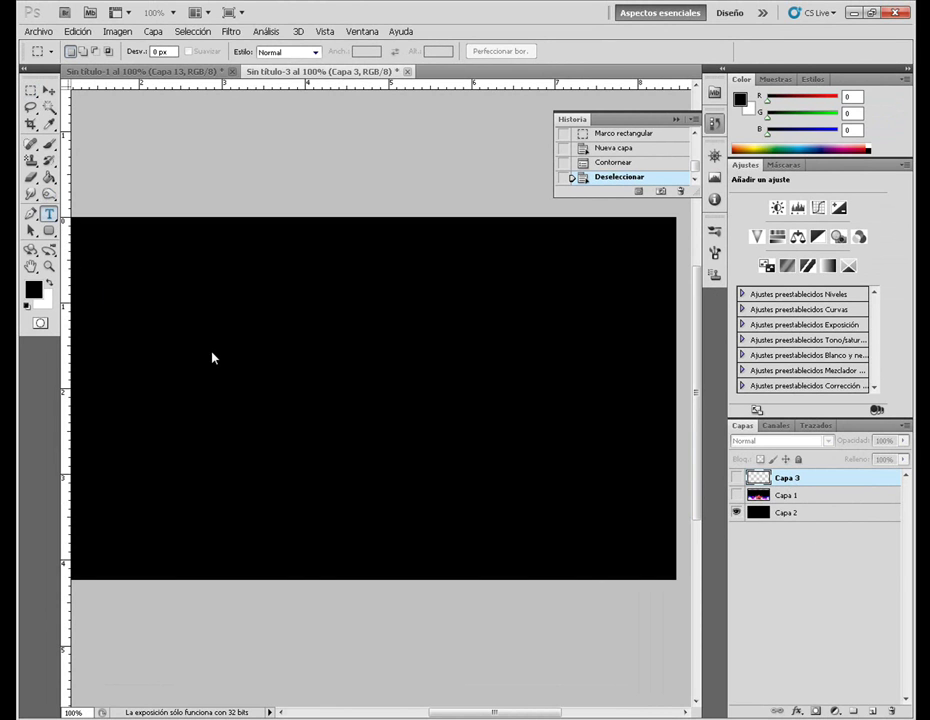
{"action": "key", "text": "x"}
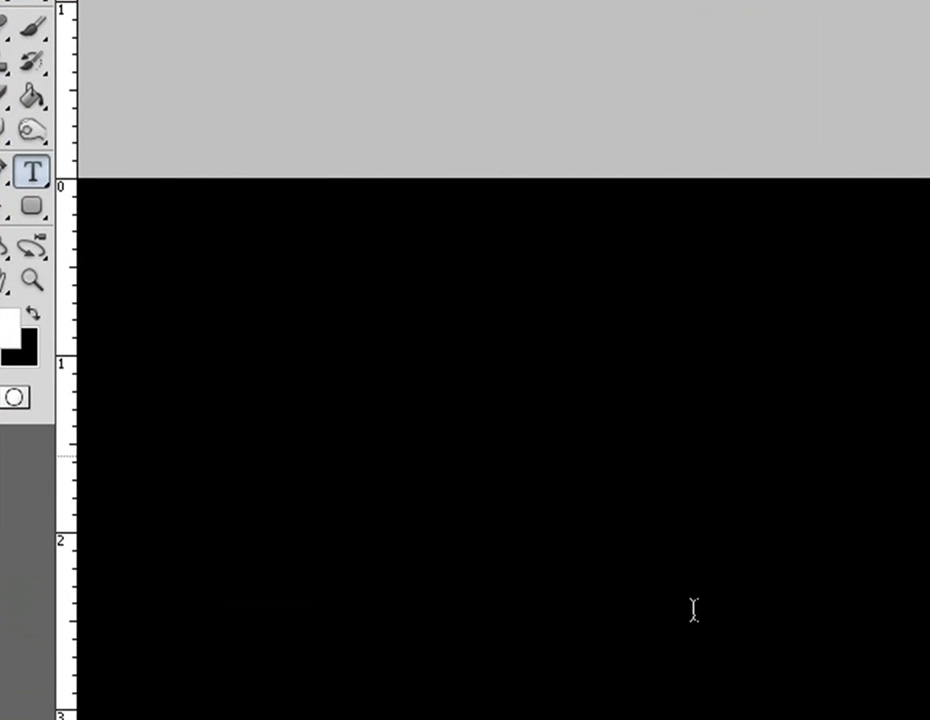
Type the white credit lines 'Finish', 'please visit' and a website address on the canvas.
{"action": "left_click", "coordinate": [365, 455]}
{"action": "type", "text": "F"}
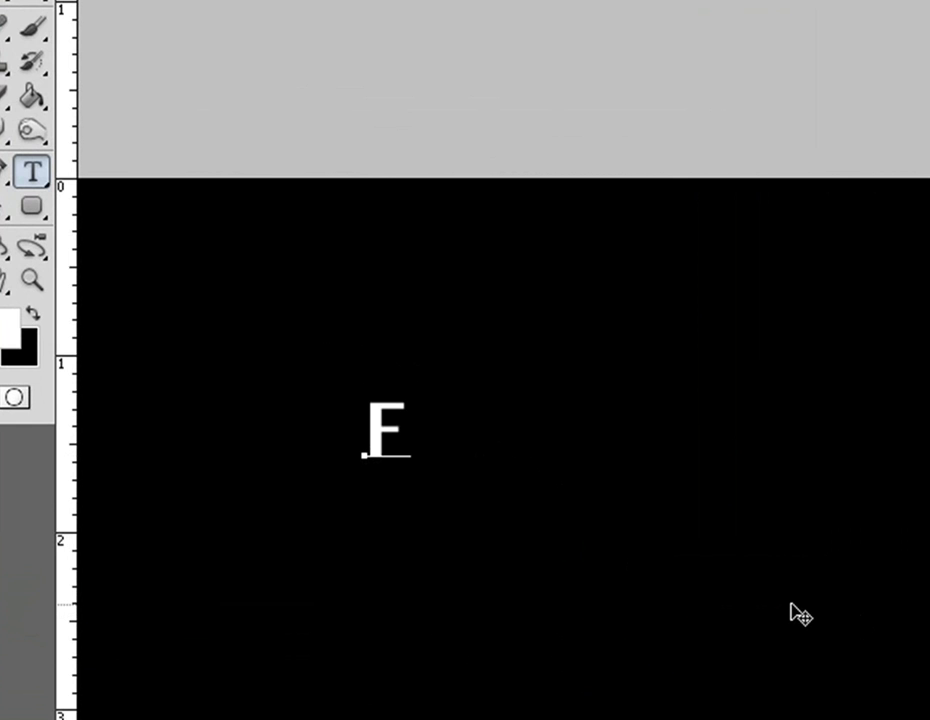
{"action": "type", "text": "inish"}
{"action": "key", "text": "Return"}
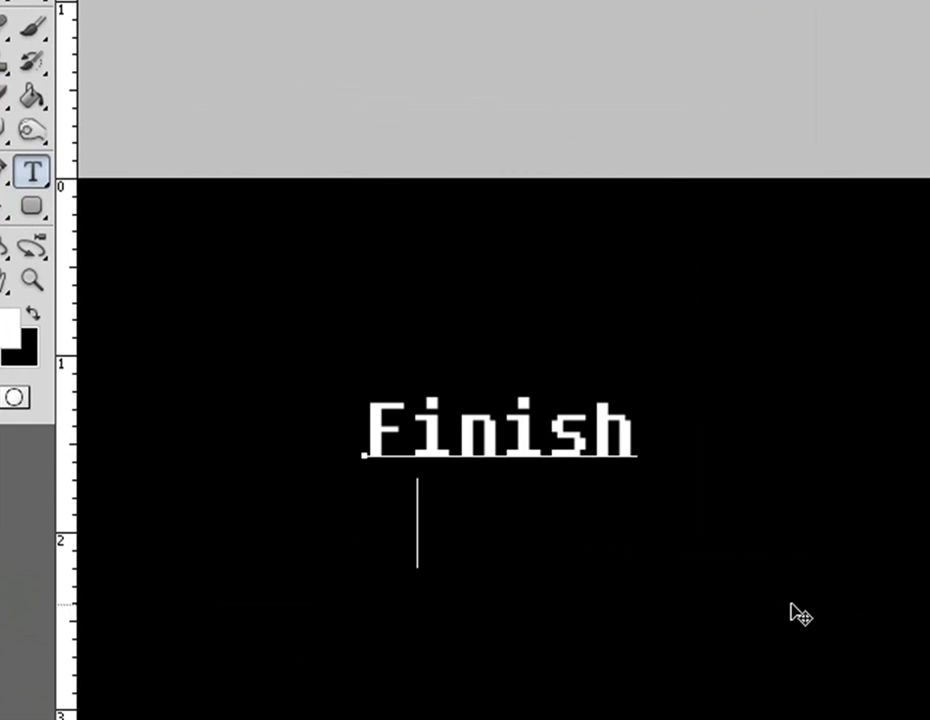
{"action": "type", "text": "please v"}
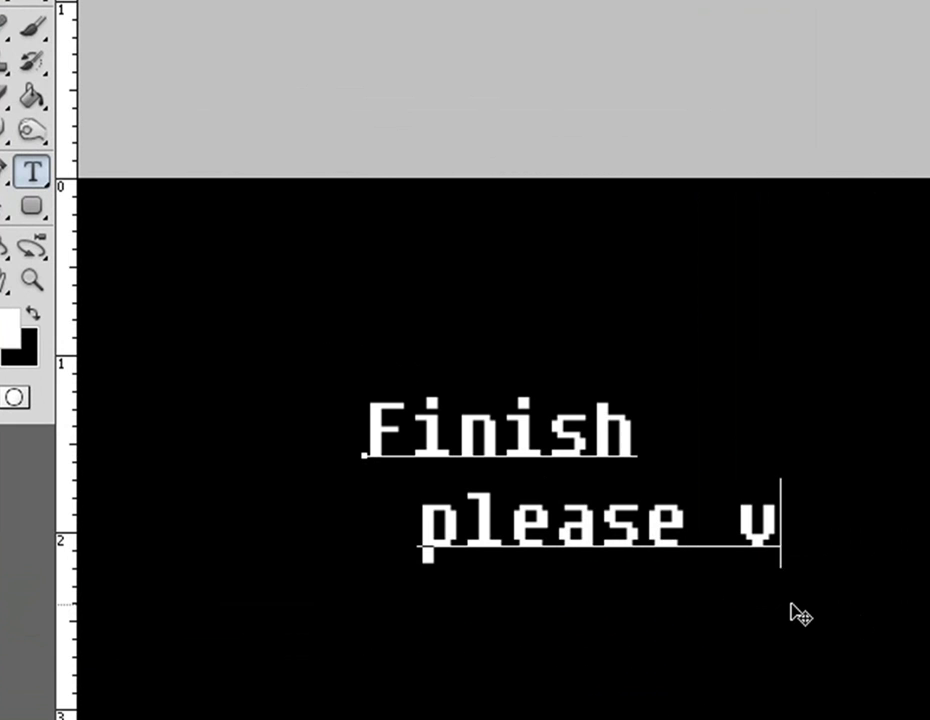
{"action": "type", "text": "isit"}
{"action": "key", "text": "Return"}
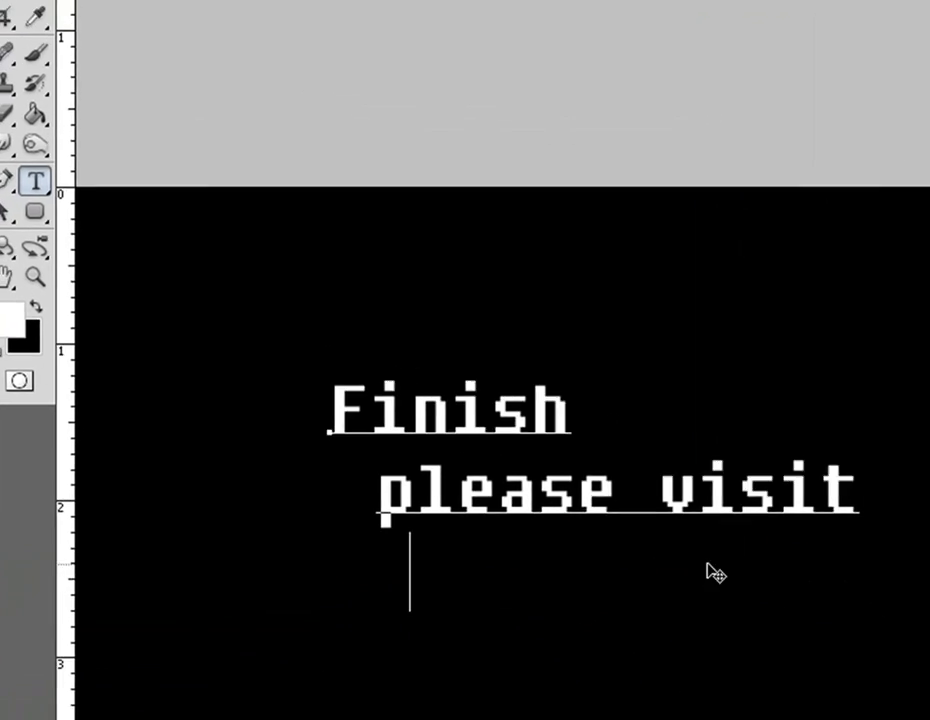
{"action": "type", "text": "w"}
{"action": "type", "text": "ww.c"}
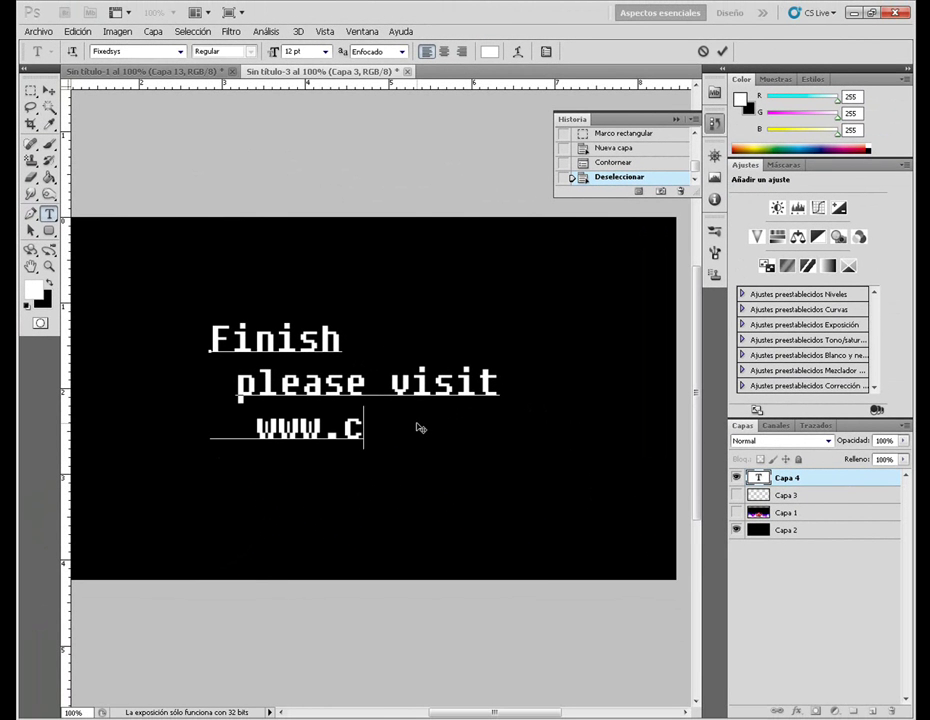
{"action": "key", "text": "BackSpace"}
{"action": "type", "text": "vincet"}
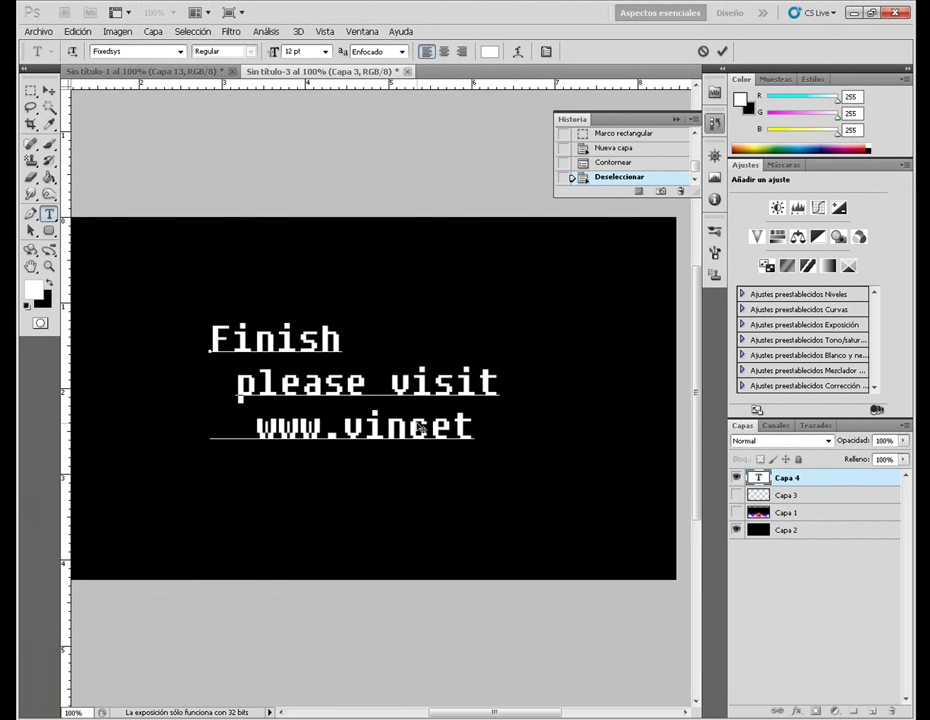
{"action": "type", "text": "36"}
{"action": "type", "text": "devian"}
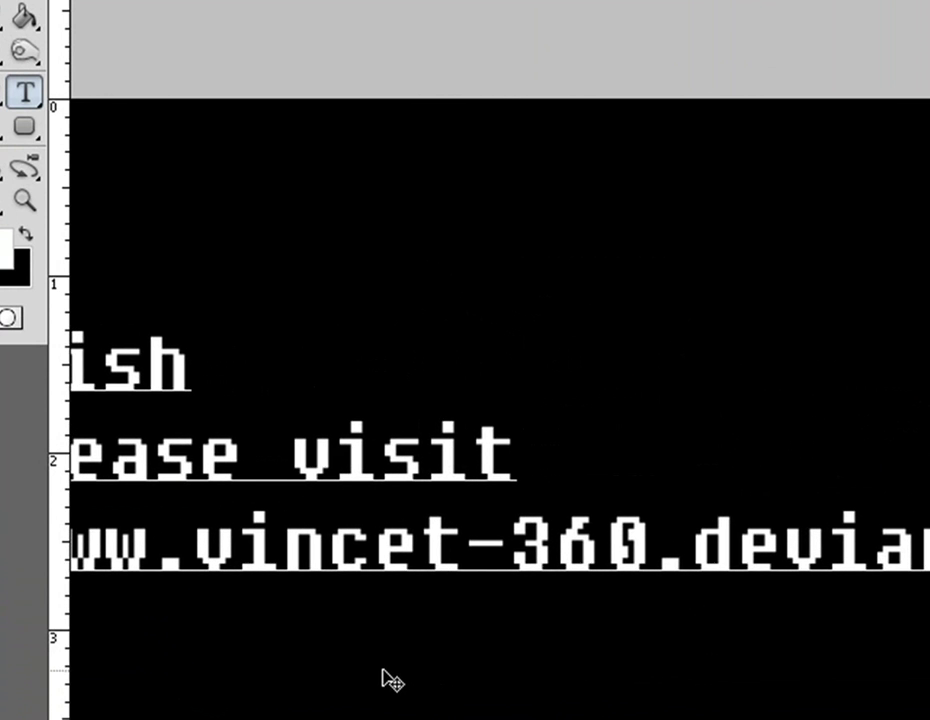
{"action": "key", "text": "ctrl+minus"}
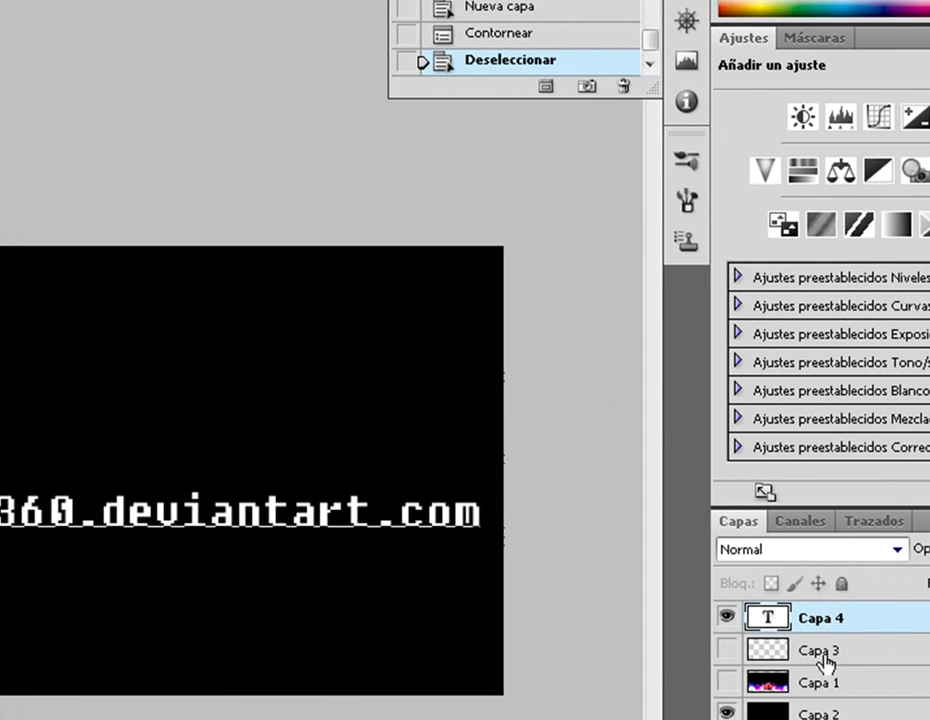
Commit the credit text, hide its layer, and make Capa 1 and Capa 3 visible.
{"action": "left_click", "coordinate": [815, 628]}
{"action": "left_click", "coordinate": [724, 618]}
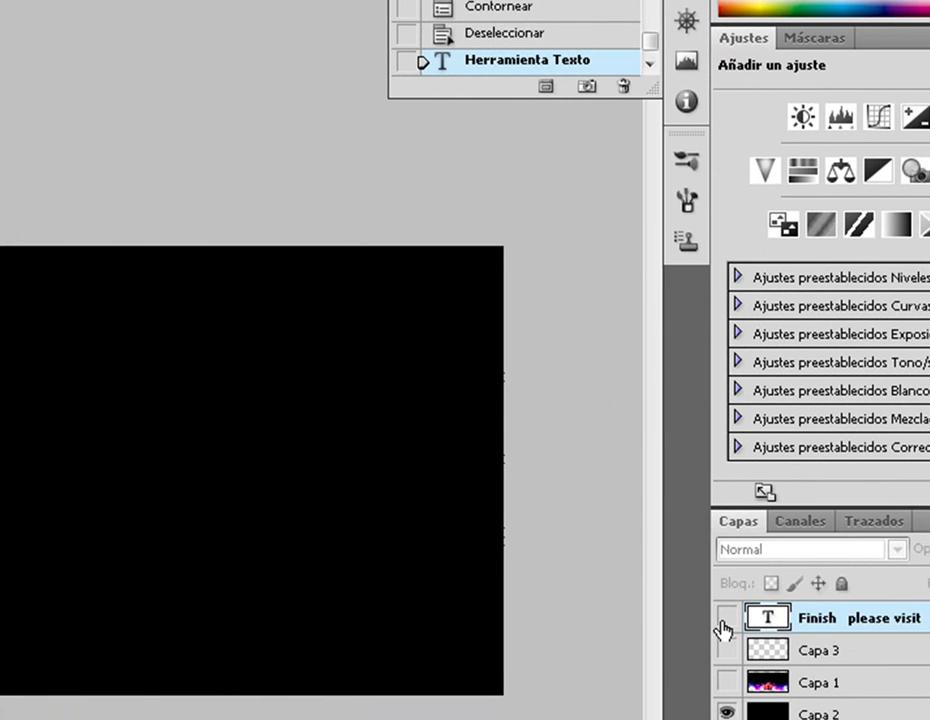
{"action": "left_click", "coordinate": [724, 618]}
{"action": "left_click", "coordinate": [707, 604]}
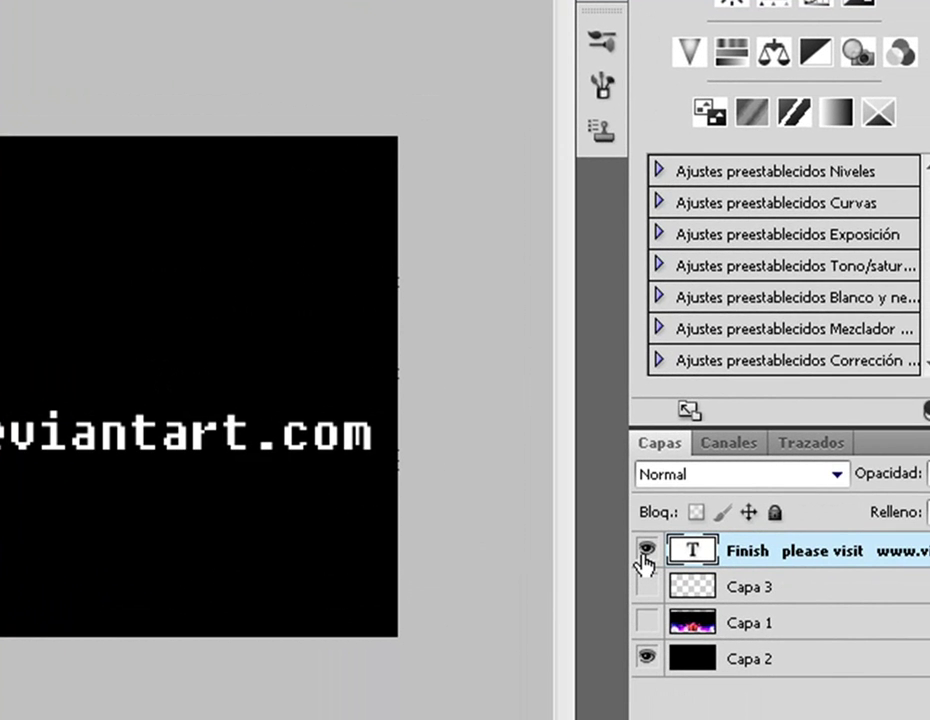
{"action": "left_click", "coordinate": [647, 549]}
{"action": "left_click", "coordinate": [647, 622]}
{"action": "left_click", "coordinate": [647, 586]}
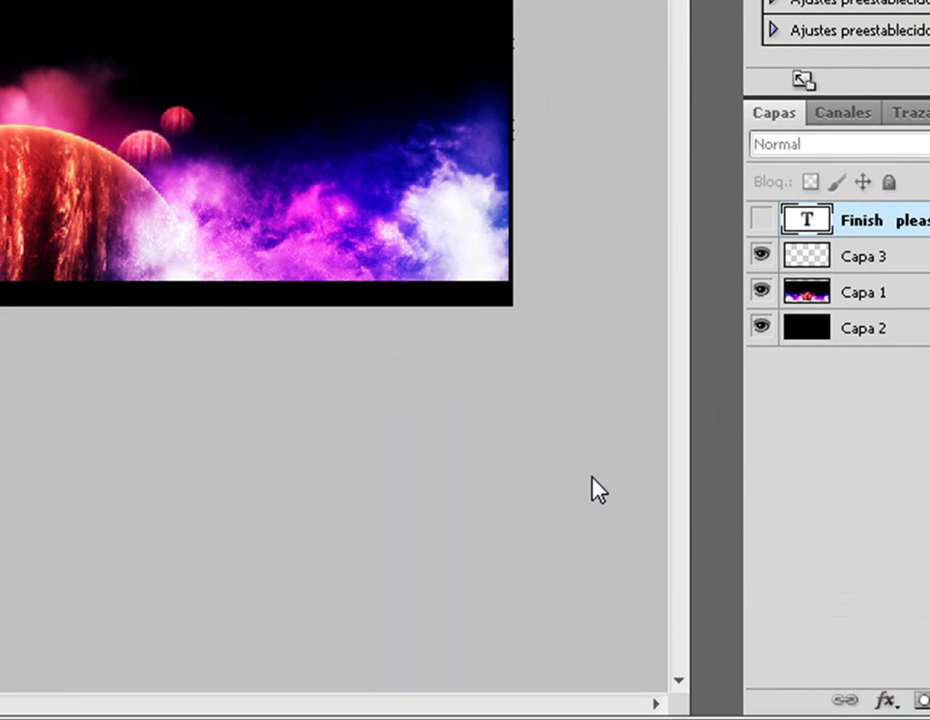